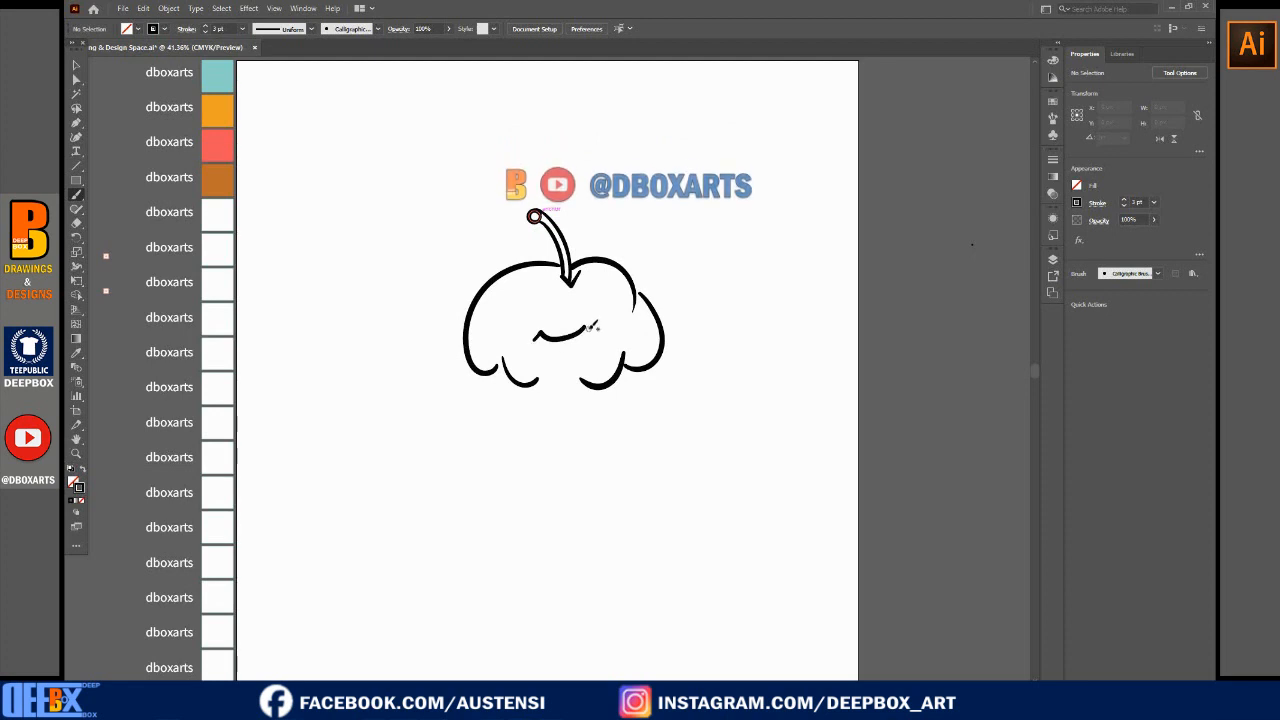
Paint the character's open smiling mouth, small nose and two oval eyes inside the head outline.
{"action": "key", "text": "ctrl+z"}
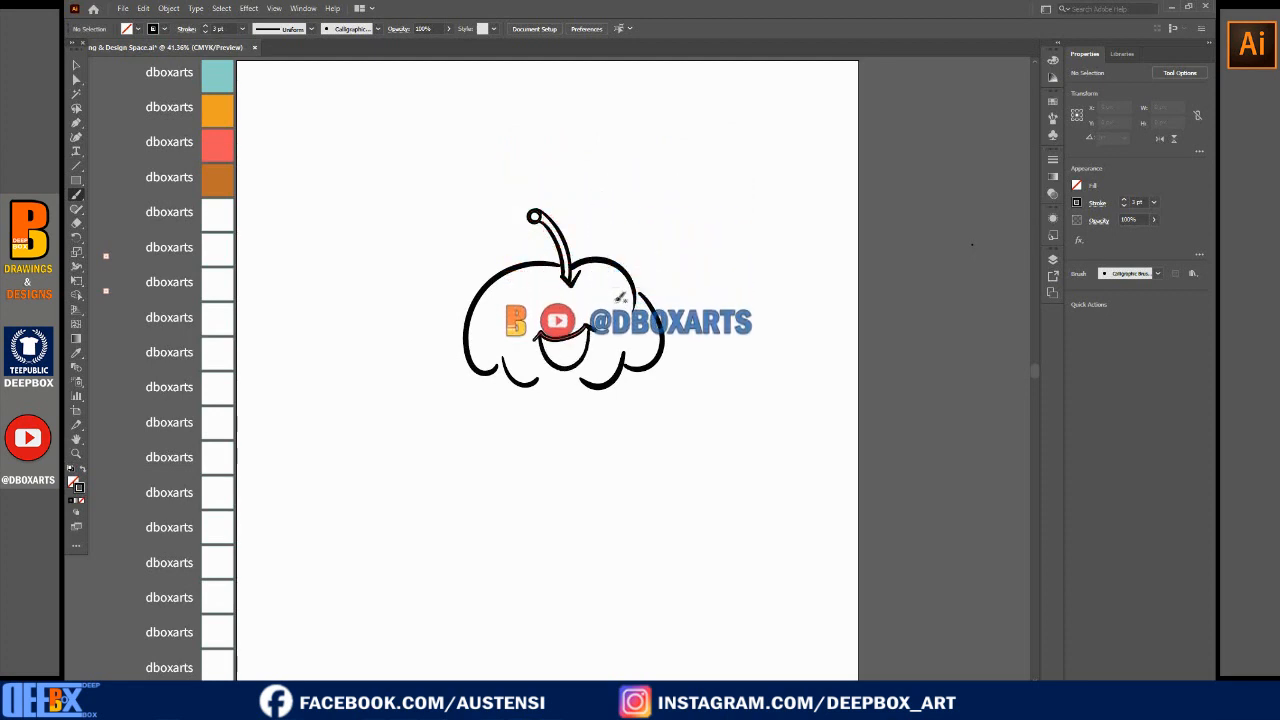
{"action": "mouse_move", "coordinate": [548, 325]}
{"action": "left_mouse_down"}
{"action": "mouse_move", "coordinate": [580, 286]}
{"action": "mouse_move", "coordinate": [600, 320]}
{"action": "mouse_move", "coordinate": [627, 298]}
{"action": "mouse_move", "coordinate": [614, 270]}
{"action": "mouse_move", "coordinate": [587, 292]}
{"action": "mouse_move", "coordinate": [615, 305]}
{"action": "mouse_move", "coordinate": [618, 283]}
{"action": "mouse_move", "coordinate": [599, 275]}
{"action": "mouse_move", "coordinate": [523, 278]}
{"action": "mouse_move", "coordinate": [514, 318]}
{"action": "mouse_move", "coordinate": [543, 283]}
{"action": "mouse_move", "coordinate": [506, 293]}
{"action": "mouse_move", "coordinate": [527, 322]}
{"action": "mouse_move", "coordinate": [546, 298]}
{"action": "mouse_move", "coordinate": [530, 286]}
{"action": "mouse_move", "coordinate": [525, 317]}
{"action": "left_mouse_up"}
{"action": "key", "text": "ctrl+z"}
{"action": "mouse_move", "coordinate": [622, 296]}
{"action": "left_mouse_down"}
{"action": "mouse_move", "coordinate": [597, 287]}
{"action": "mouse_move", "coordinate": [592, 298]}
{"action": "left_mouse_up"}
{"action": "key", "text": "ctrl+z"}
{"action": "key", "text": "ctrl+z"}
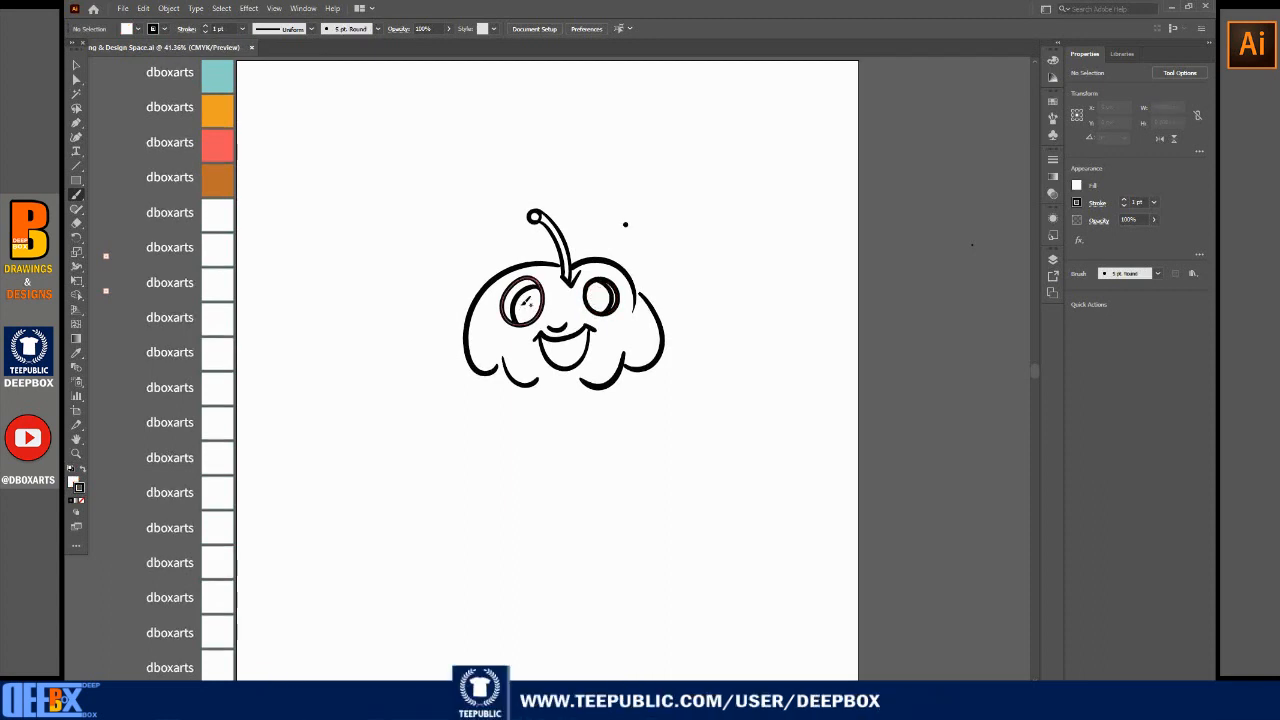
Fill both eyes black around small round highlights using the 5 pt Round brush, and add the teeth line in the mouth.
{"action": "left_click_drag", "start_coordinate": [529, 291], "coordinate": [538, 288]}
{"action": "left_click", "coordinate": [205, 26]}
{"action": "left_click", "coordinate": [519, 304]}
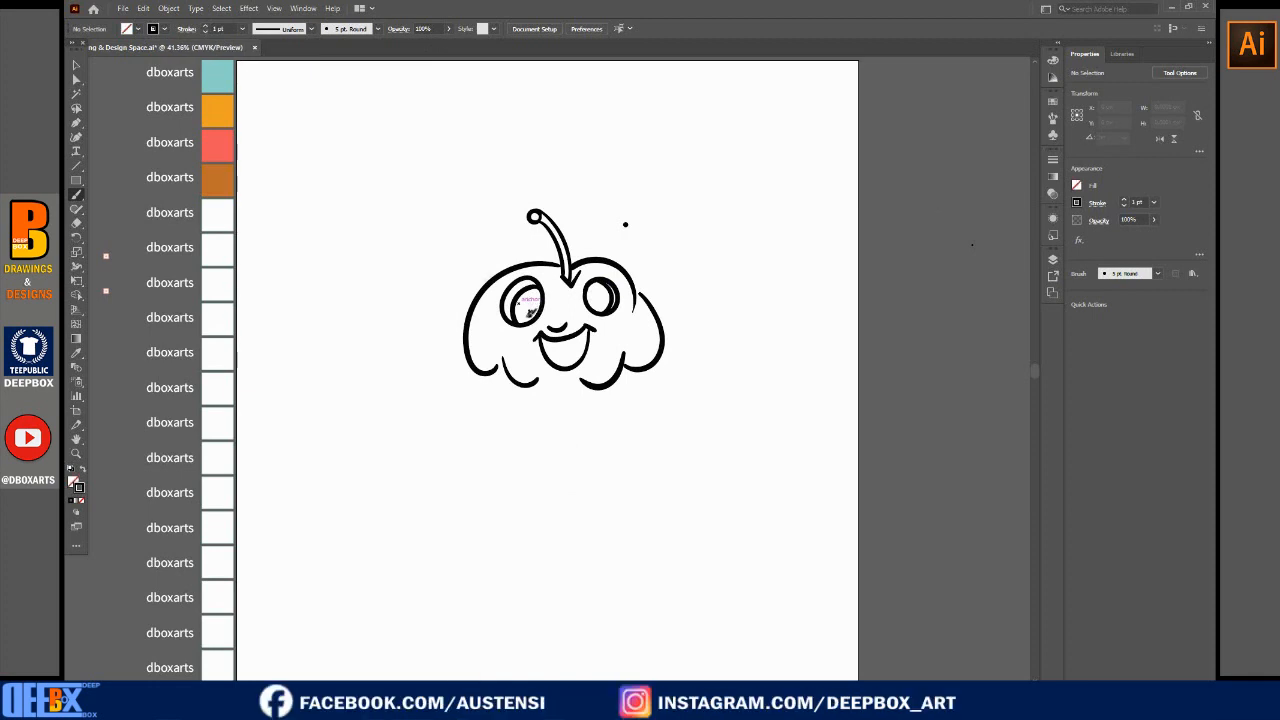
{"action": "left_click", "coordinate": [205, 26]}
{"action": "key", "text": "ctrl+z"}
{"action": "mouse_move", "coordinate": [532, 299]}
{"action": "left_mouse_down"}
{"action": "mouse_move", "coordinate": [600, 285]}
{"action": "mouse_move", "coordinate": [606, 298]}
{"action": "left_mouse_up"}
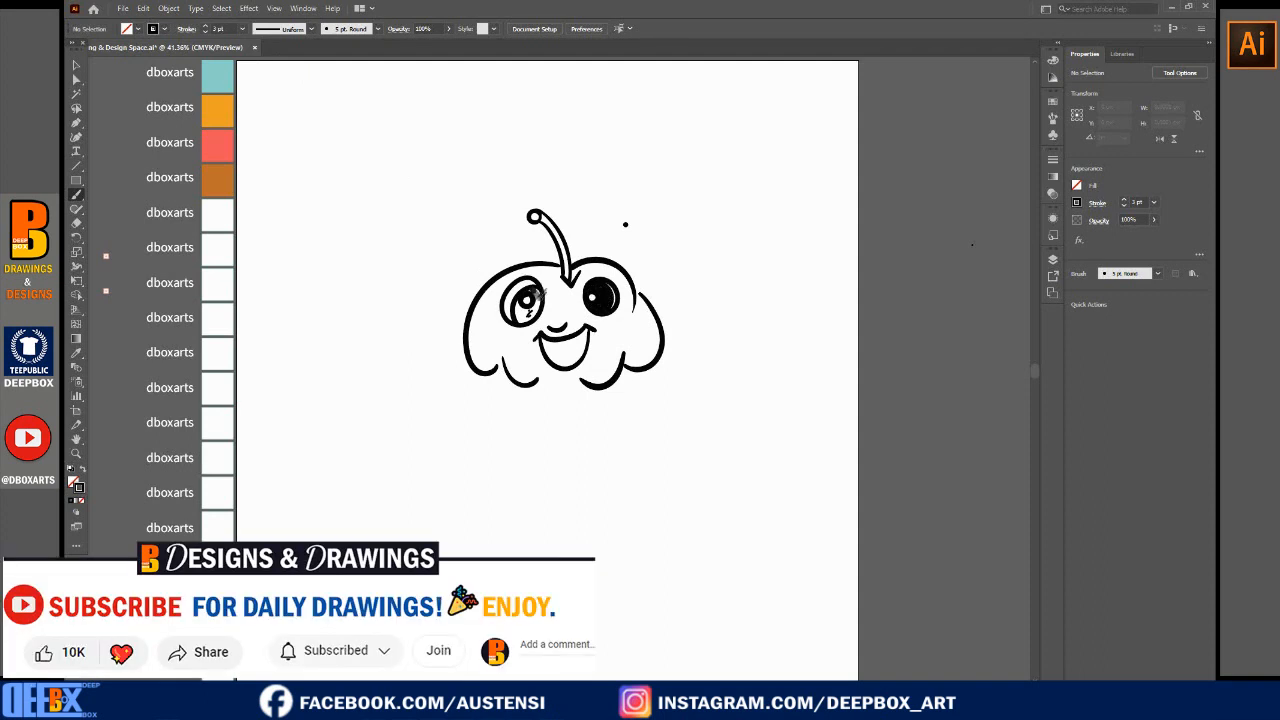
{"action": "mouse_move", "coordinate": [524, 301]}
{"action": "left_mouse_down"}
{"action": "mouse_move", "coordinate": [586, 326]}
{"action": "mouse_move", "coordinate": [547, 346]}
{"action": "mouse_move", "coordinate": [559, 350]}
{"action": "mouse_move", "coordinate": [552, 337]}
{"action": "mouse_move", "coordinate": [584, 351]}
{"action": "left_mouse_up"}
{"action": "key", "text": "ctrl+z"}
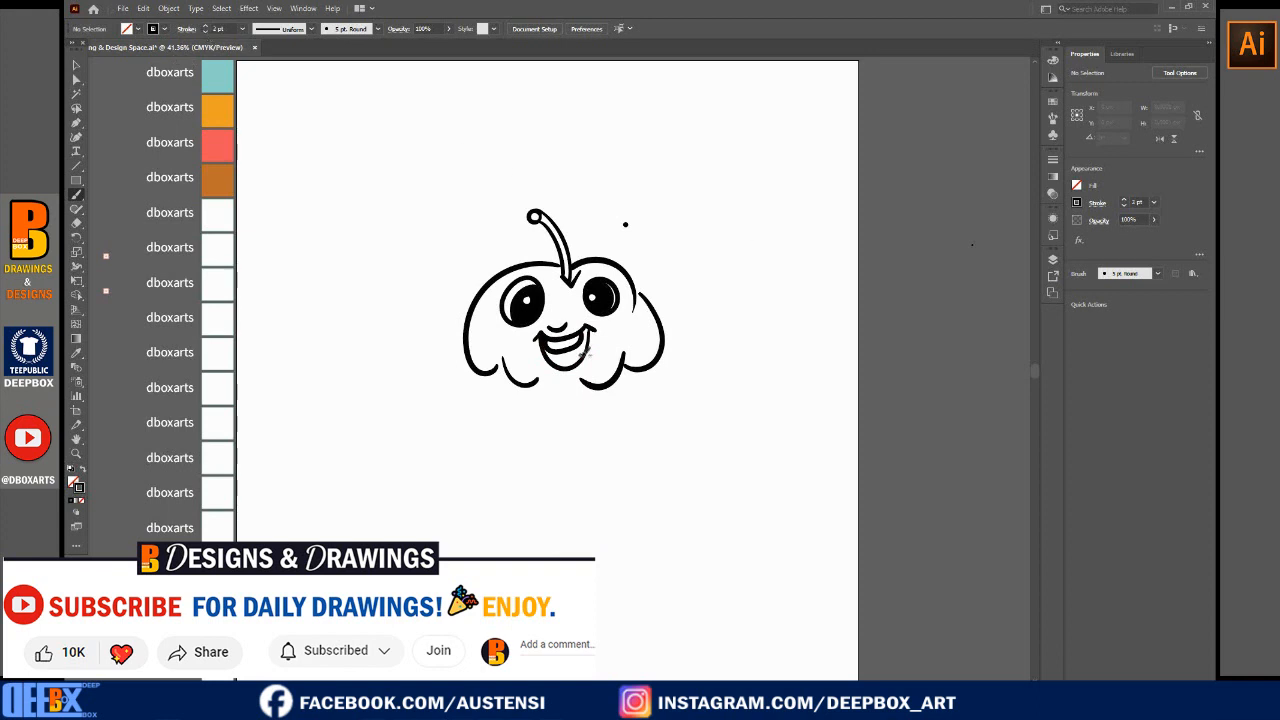
{"action": "left_click_drag", "start_coordinate": [576, 358], "coordinate": [590, 356]}
{"action": "left_click", "coordinate": [332, 29]}
{"action": "left_click", "coordinate": [288, 76]}
{"action": "double_click", "coordinate": [288, 77]}
{"action": "left_click", "coordinate": [773, 470]}
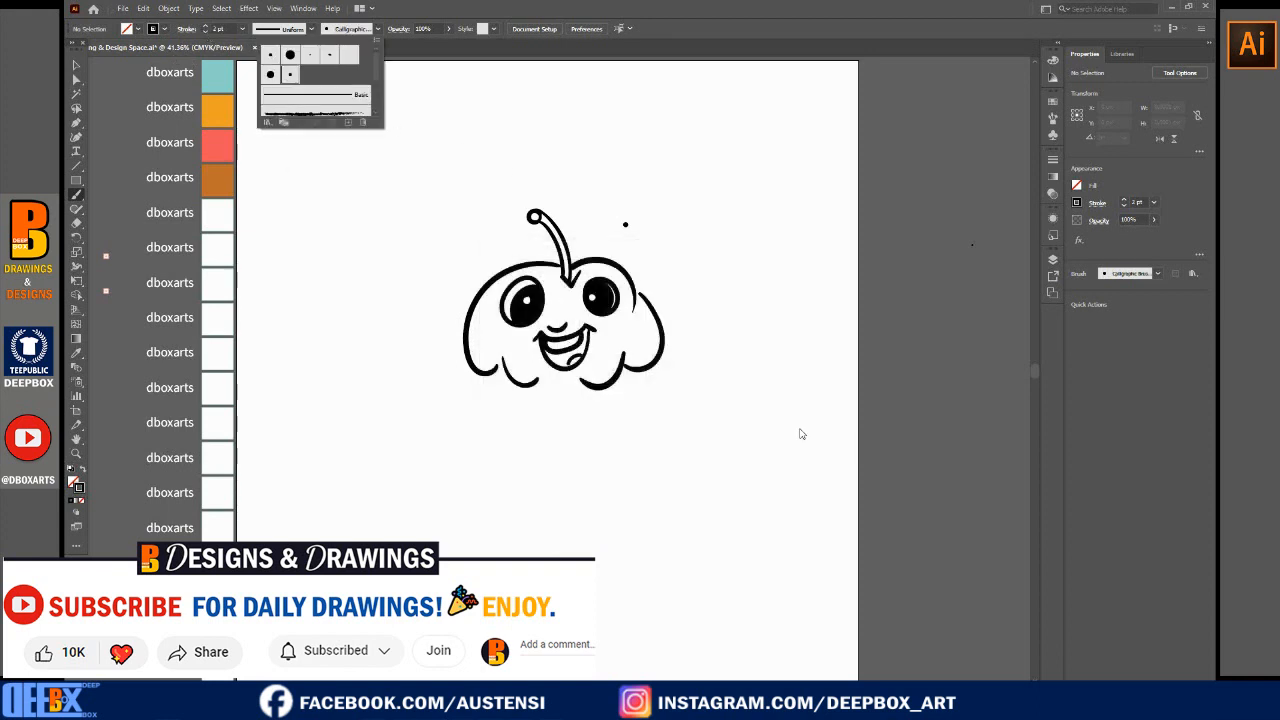
{"action": "left_click", "coordinate": [802, 432]}
{"action": "key", "text": "ctrl+z"}
{"action": "key", "text": "ctrl+z"}
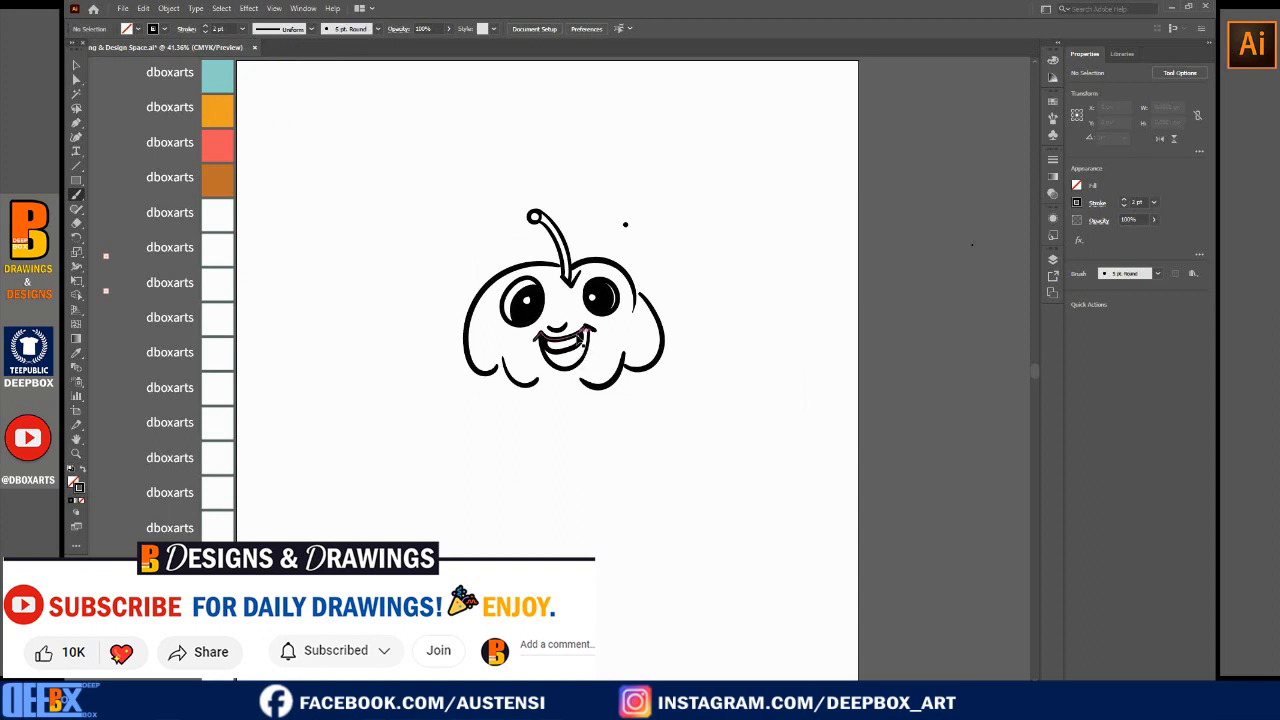
Use the calligraphic brush to paint the tongue and fill the rest of the mouth interior black.
{"action": "left_click", "coordinate": [357, 29]}
{"action": "double_click", "coordinate": [290, 75]}
{"action": "left_click", "coordinate": [698, 459]}
{"action": "left_click", "coordinate": [576, 360]}
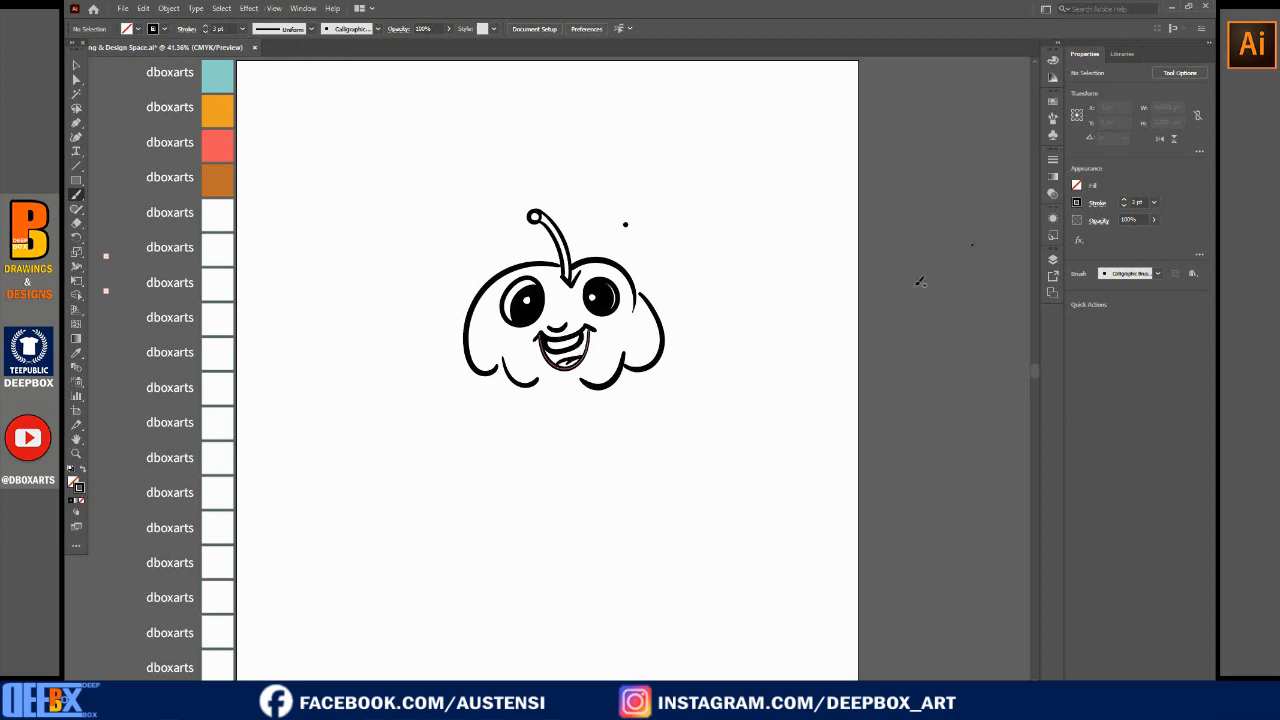
{"action": "left_click_drag", "start_coordinate": [556, 360], "coordinate": [572, 352]}
Paint a scalloped ice cream ruffle beneath the head and a rounded cone outline below it.
{"action": "mouse_move", "coordinate": [668, 360]}
{"action": "left_mouse_down"}
{"action": "mouse_move", "coordinate": [658, 400]}
{"action": "mouse_move", "coordinate": [622, 416]}
{"action": "mouse_move", "coordinate": [599, 391]}
{"action": "mouse_move", "coordinate": [636, 410]}
{"action": "mouse_move", "coordinate": [655, 384]}
{"action": "mouse_move", "coordinate": [569, 411]}
{"action": "mouse_move", "coordinate": [578, 380]}
{"action": "mouse_move", "coordinate": [599, 405]}
{"action": "mouse_move", "coordinate": [571, 425]}
{"action": "mouse_move", "coordinate": [562, 391]}
{"action": "mouse_move", "coordinate": [556, 408]}
{"action": "mouse_move", "coordinate": [531, 413]}
{"action": "mouse_move", "coordinate": [521, 395]}
{"action": "mouse_move", "coordinate": [502, 411]}
{"action": "mouse_move", "coordinate": [525, 373]}
{"action": "mouse_move", "coordinate": [521, 398]}
{"action": "mouse_move", "coordinate": [475, 388]}
{"action": "mouse_move", "coordinate": [489, 368]}
{"action": "mouse_move", "coordinate": [486, 400]}
{"action": "left_mouse_up"}
{"action": "key", "text": "ctrl+z"}
{"action": "key", "text": "ctrl+z"}
{"action": "mouse_move", "coordinate": [651, 410]}
{"action": "left_mouse_down"}
{"action": "mouse_move", "coordinate": [612, 496]}
{"action": "mouse_move", "coordinate": [569, 516]}
{"action": "mouse_move", "coordinate": [531, 511]}
{"action": "mouse_move", "coordinate": [473, 393]}
{"action": "left_mouse_up"}
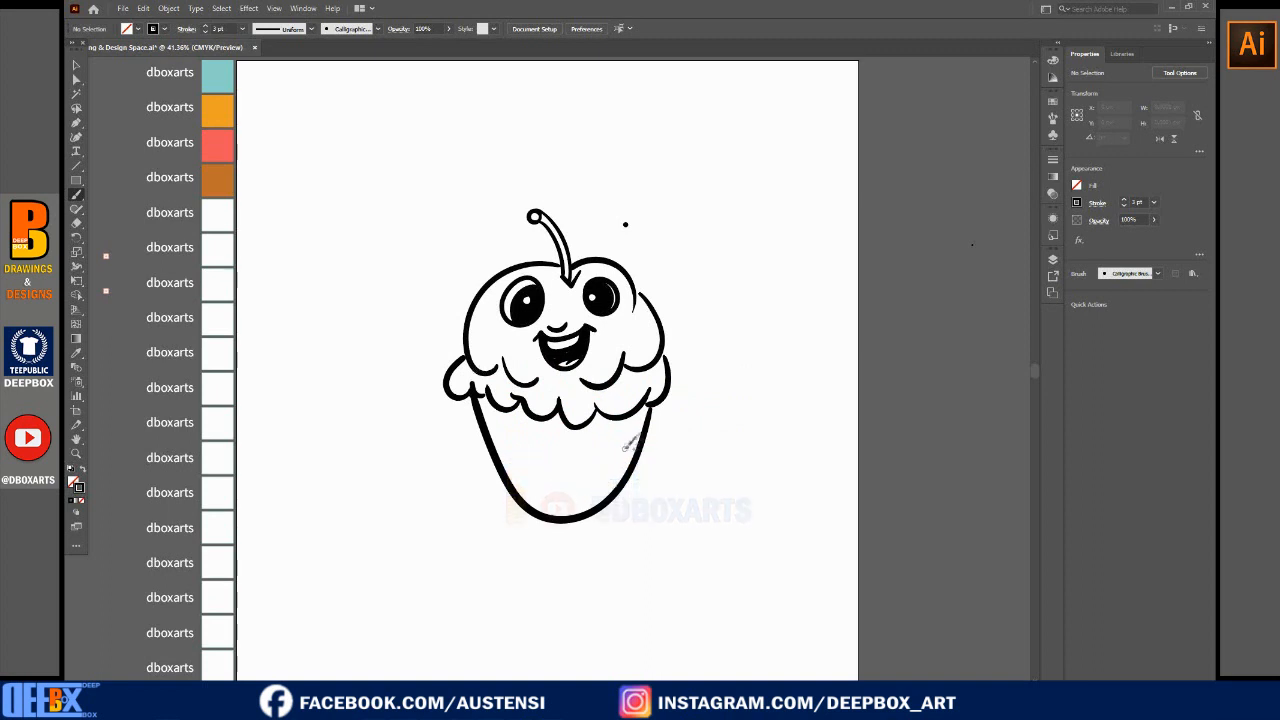
Detail the face with raised eyebrows, eyelashes and small sprinkle shapes on the cheeks and forehead.
{"action": "left_click_drag", "start_coordinate": [582, 249], "coordinate": [616, 250]}
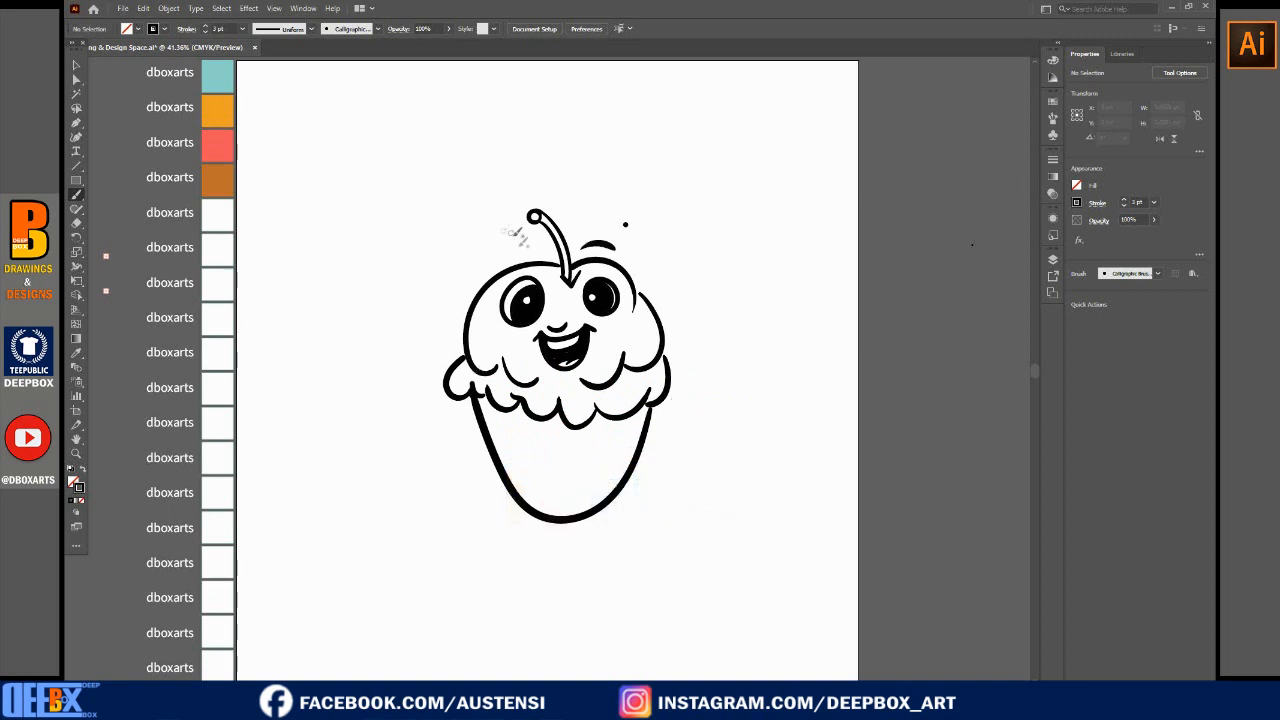
{"action": "left_click_drag", "start_coordinate": [500, 254], "coordinate": [535, 250]}
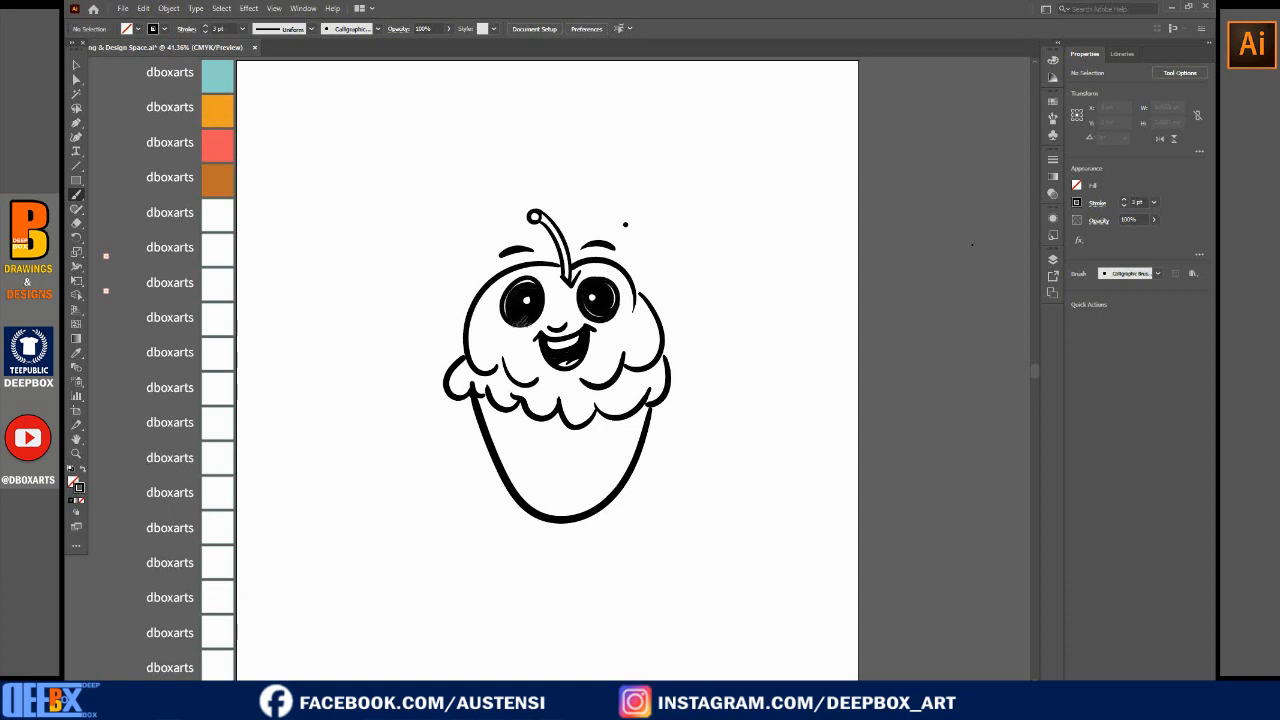
{"action": "left_click_drag", "start_coordinate": [624, 327], "coordinate": [649, 317]}
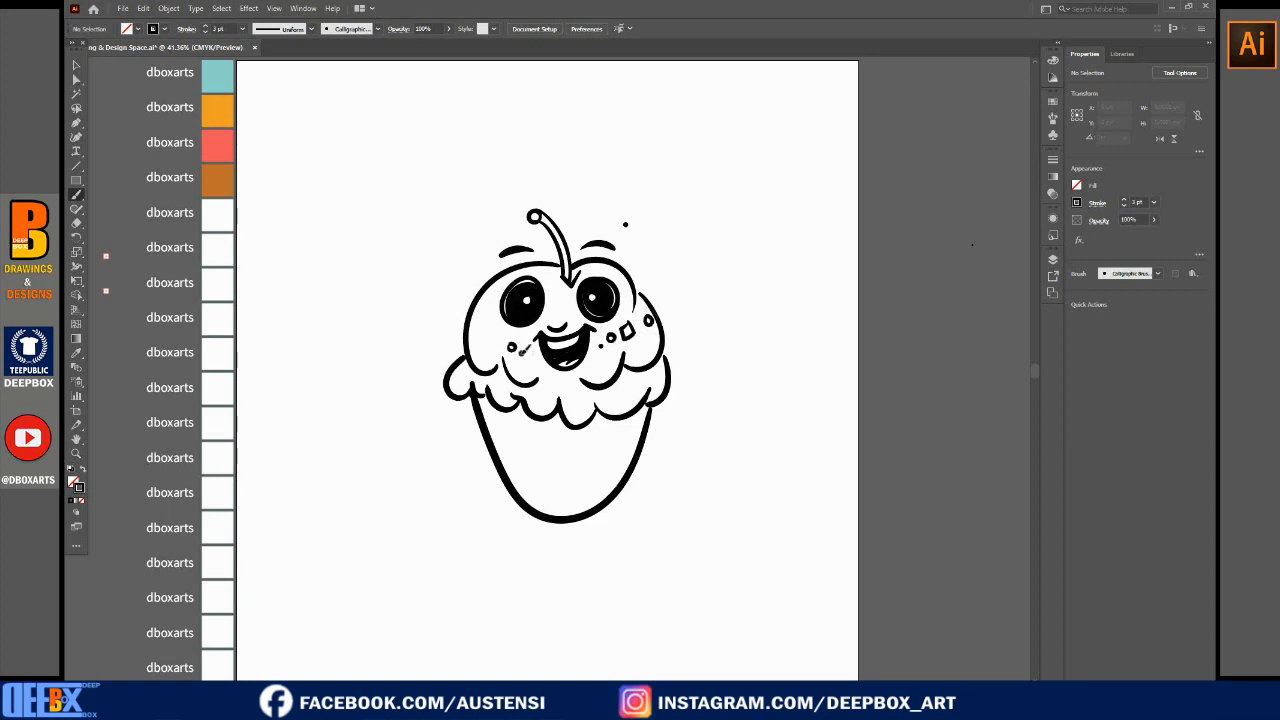
{"action": "left_click_drag", "start_coordinate": [493, 330], "coordinate": [481, 328]}
{"action": "left_click_drag", "start_coordinate": [516, 272], "coordinate": [508, 281]}
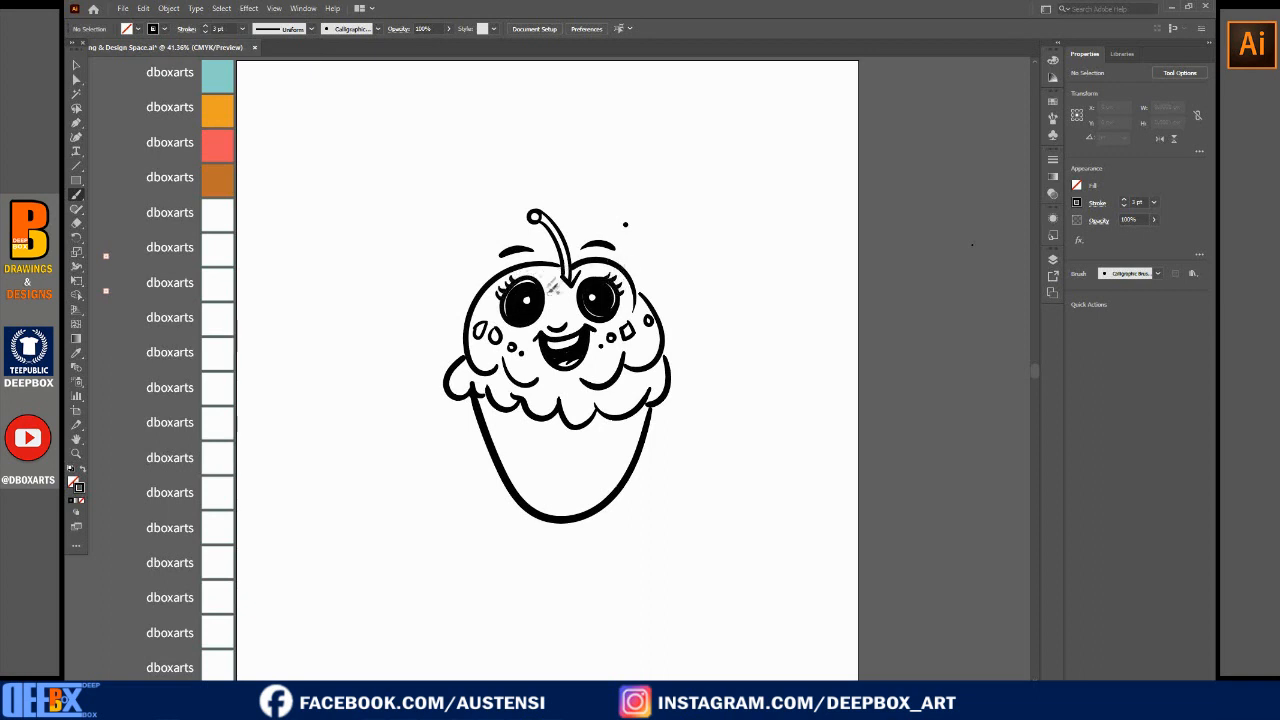
{"action": "left_click_drag", "start_coordinate": [557, 299], "coordinate": [554, 304]}
Paint crossing diagonal waffle lines over the cone and add small texture marks inside the cells.
{"action": "mouse_move", "coordinate": [636, 453]}
{"action": "left_mouse_down"}
{"action": "mouse_move", "coordinate": [582, 419]}
{"action": "mouse_move", "coordinate": [640, 449]}
{"action": "mouse_move", "coordinate": [602, 476]}
{"action": "mouse_move", "coordinate": [508, 410]}
{"action": "left_mouse_up"}
{"action": "key", "text": "ctrl+z"}
{"action": "left_click_drag", "start_coordinate": [603, 511], "coordinate": [486, 397]}
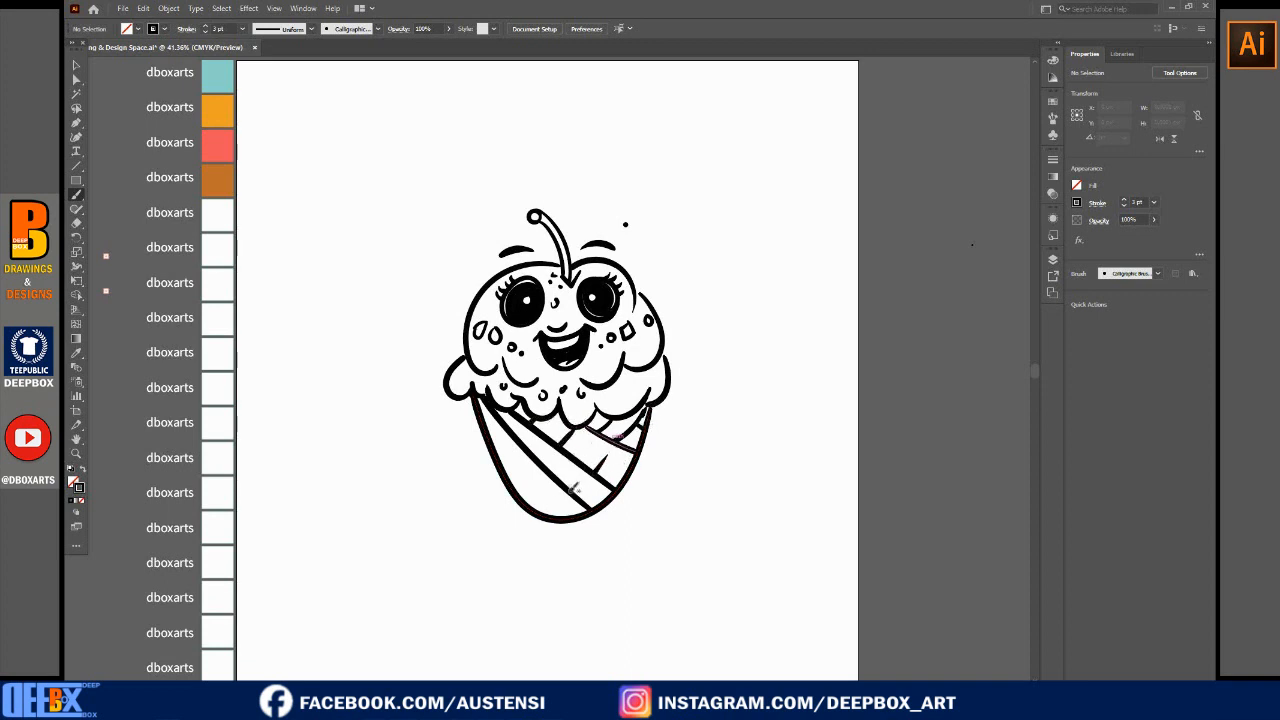
{"action": "left_click_drag", "start_coordinate": [514, 460], "coordinate": [566, 517]}
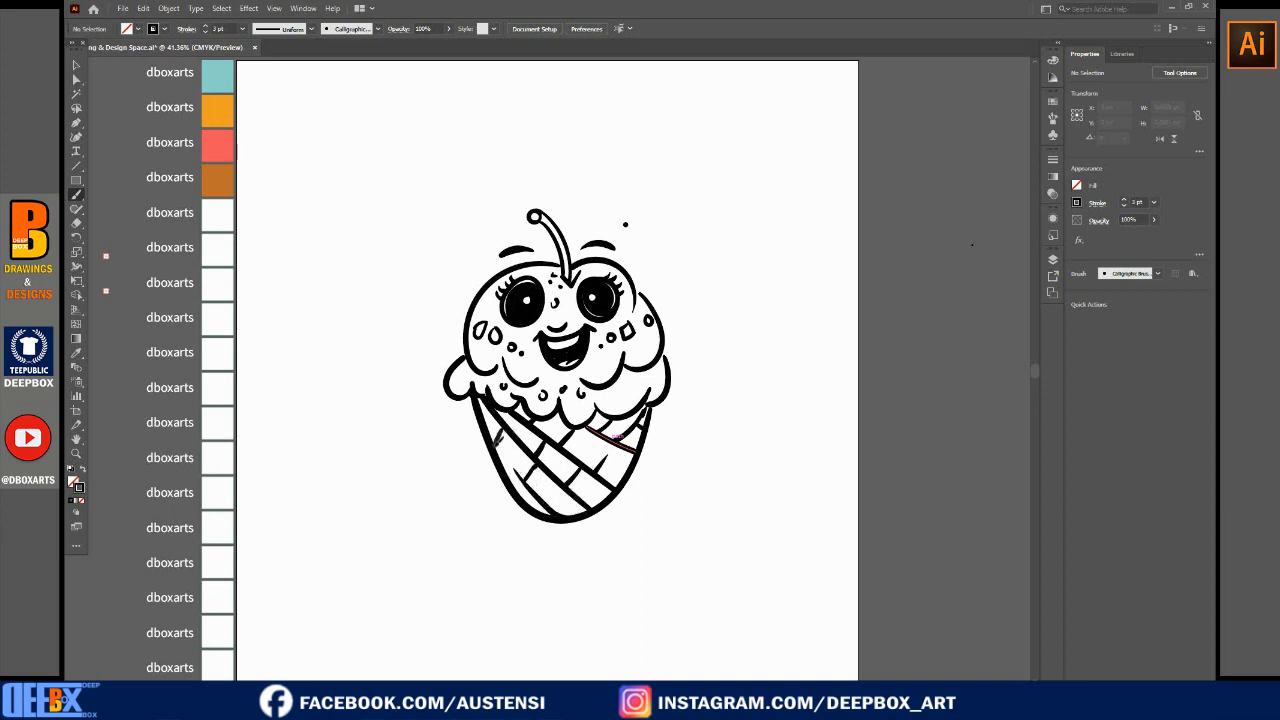
{"action": "mouse_move", "coordinate": [505, 444]}
{"action": "left_mouse_down"}
{"action": "mouse_move", "coordinate": [506, 458]}
{"action": "mouse_move", "coordinate": [507, 443]}
{"action": "mouse_move", "coordinate": [566, 468]}
{"action": "left_mouse_up"}
{"action": "left_click_drag", "start_coordinate": [489, 417], "coordinate": [490, 424]}
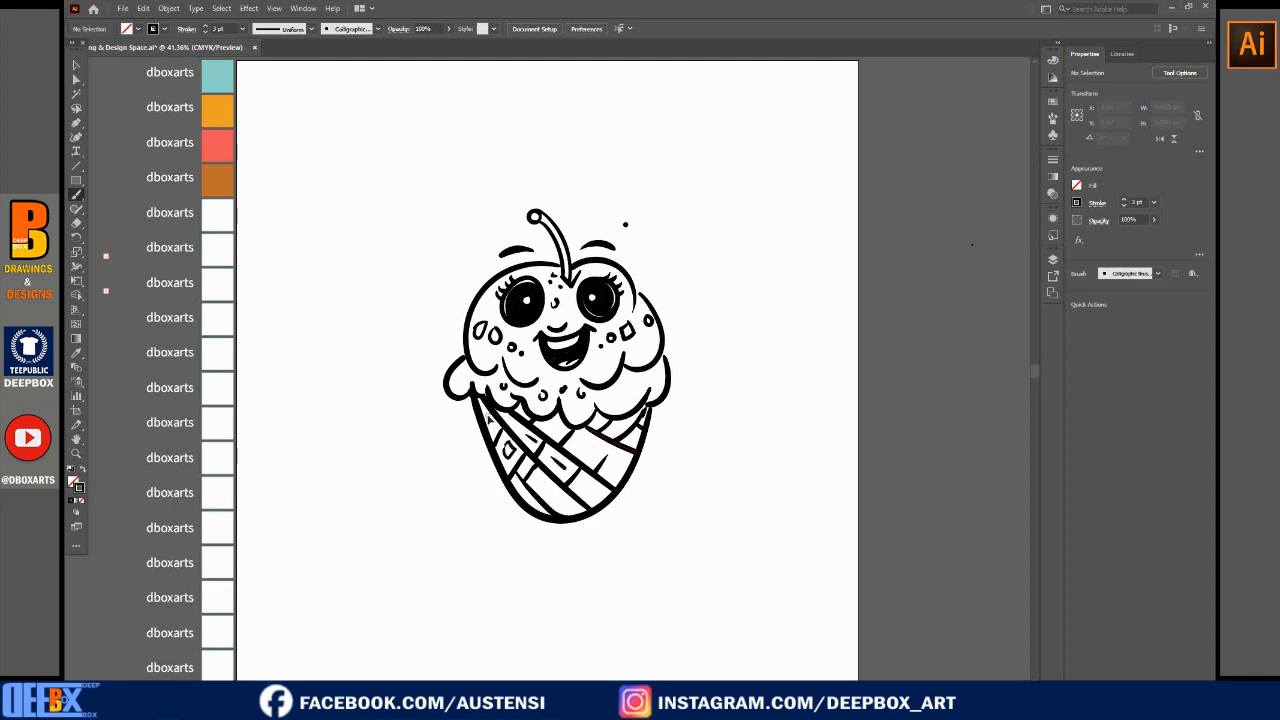
{"action": "mouse_move", "coordinate": [537, 478]}
{"action": "left_mouse_down"}
{"action": "mouse_move", "coordinate": [567, 501]}
{"action": "mouse_move", "coordinate": [585, 484]}
{"action": "mouse_move", "coordinate": [602, 489]}
{"action": "mouse_move", "coordinate": [619, 463]}
{"action": "mouse_move", "coordinate": [557, 419]}
{"action": "mouse_move", "coordinate": [619, 441]}
{"action": "mouse_move", "coordinate": [623, 423]}
{"action": "mouse_move", "coordinate": [603, 417]}
{"action": "mouse_move", "coordinate": [637, 435]}
{"action": "left_mouse_up"}
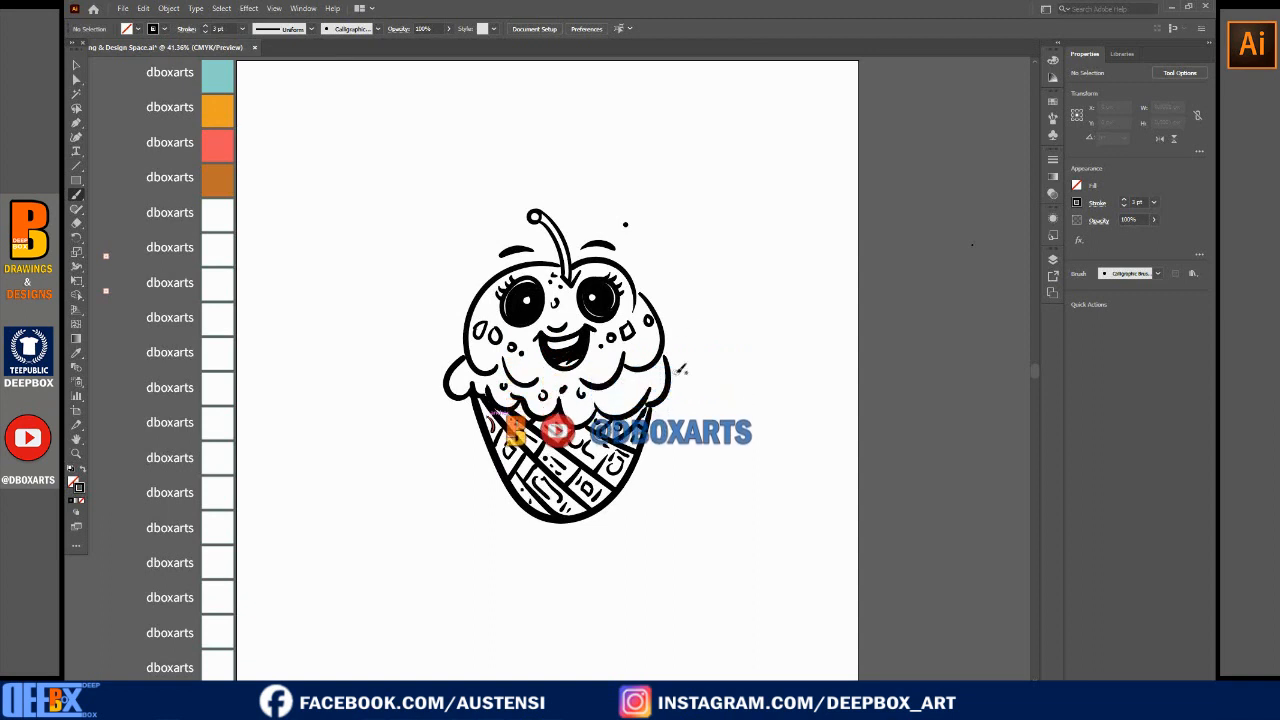
Add a rounded bulge on the right side of the ice cream and hatch shading lines along the scoops.
{"action": "mouse_move", "coordinate": [672, 348]}
{"action": "left_mouse_down"}
{"action": "mouse_move", "coordinate": [691, 386]}
{"action": "mouse_move", "coordinate": [679, 413]}
{"action": "mouse_move", "coordinate": [629, 404]}
{"action": "left_mouse_up"}
{"action": "left_click_drag", "start_coordinate": [631, 397], "coordinate": [635, 402]}
{"action": "left_click_drag", "start_coordinate": [656, 338], "coordinate": [650, 358]}
{"action": "left_click_drag", "start_coordinate": [651, 343], "coordinate": [643, 355]}
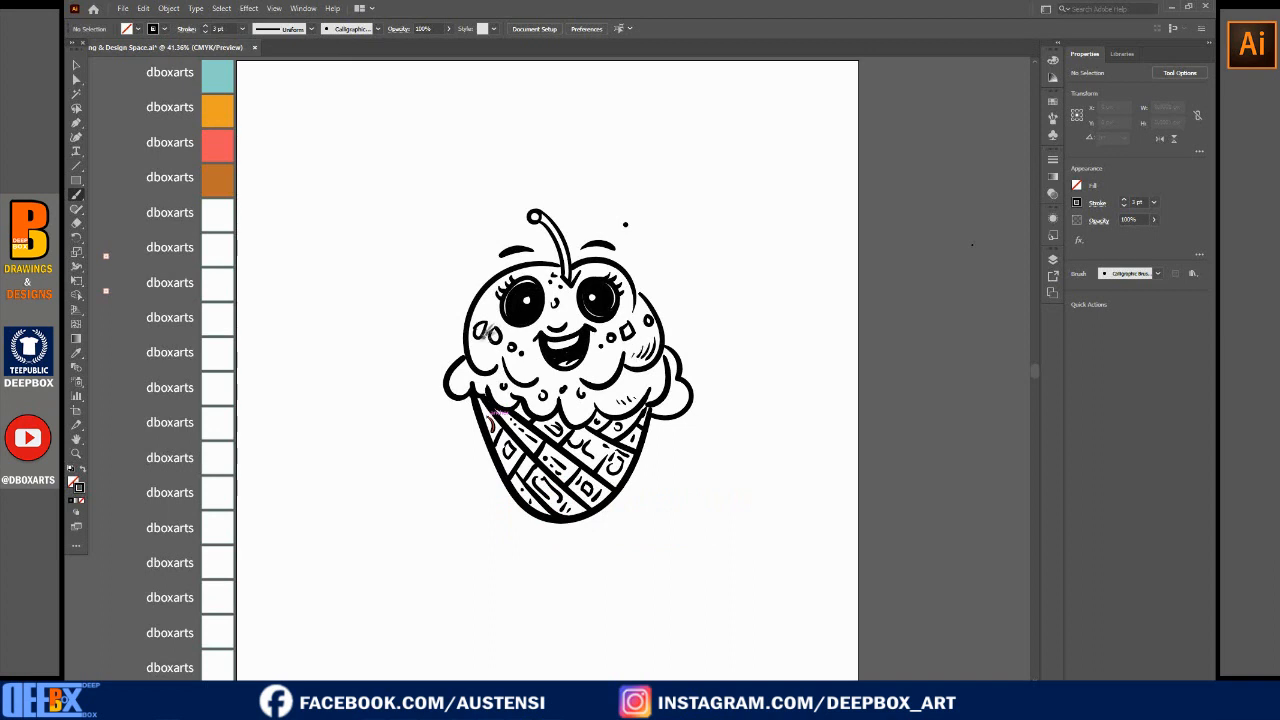
{"action": "left_click_drag", "start_coordinate": [479, 351], "coordinate": [485, 362]}
{"action": "left_click_drag", "start_coordinate": [463, 373], "coordinate": [458, 383]}
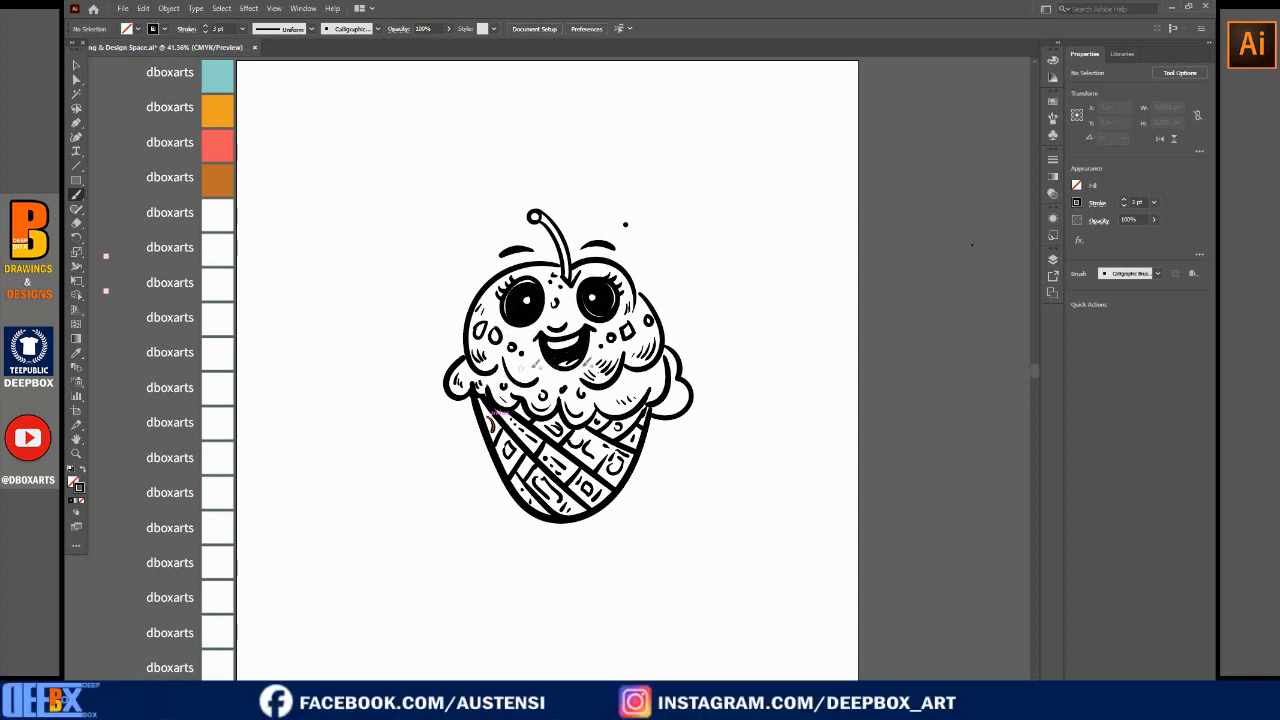
Paint splash droplets and a small ring around the head, plus short motion marks beside the cherry-like stem.
{"action": "left_click_drag", "start_coordinate": [484, 268], "coordinate": [466, 244]}
{"action": "mouse_move", "coordinate": [648, 265]}
{"action": "left_mouse_down"}
{"action": "mouse_move", "coordinate": [672, 246]}
{"action": "mouse_move", "coordinate": [658, 266]}
{"action": "mouse_move", "coordinate": [684, 290]}
{"action": "left_mouse_up"}
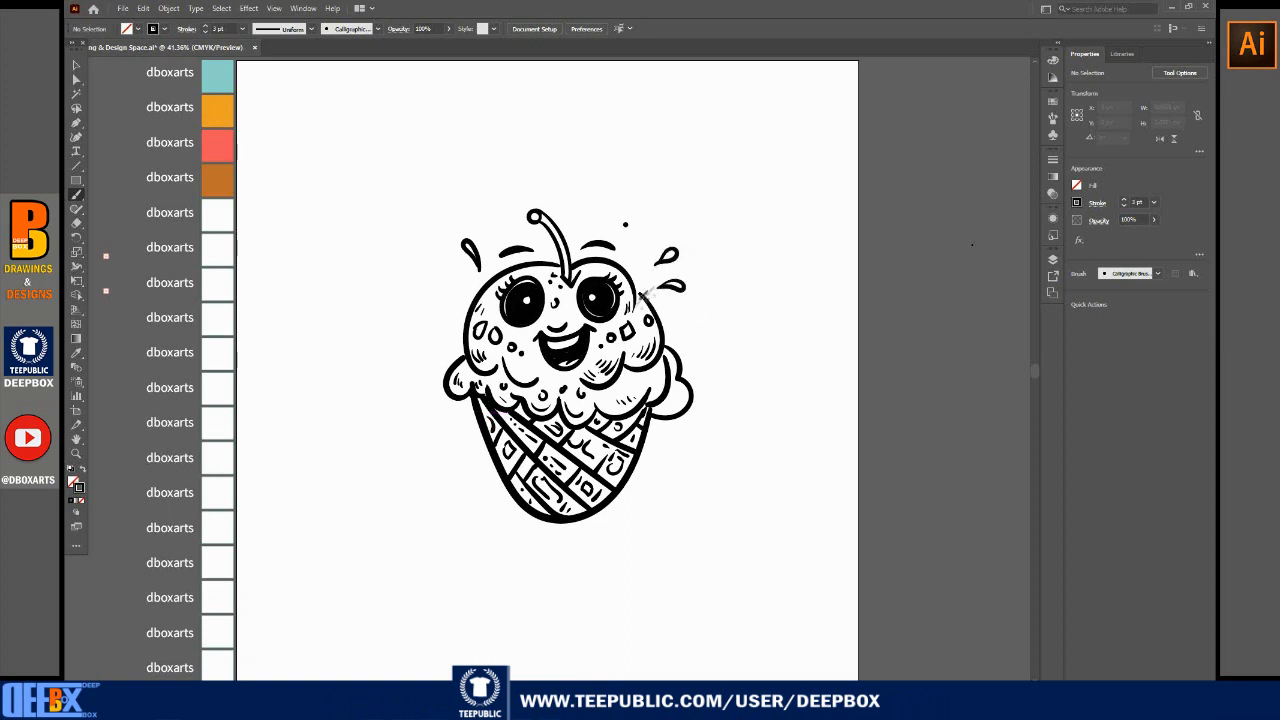
{"action": "left_click_drag", "start_coordinate": [466, 285], "coordinate": [461, 283]}
{"action": "left_click_drag", "start_coordinate": [521, 211], "coordinate": [516, 221]}
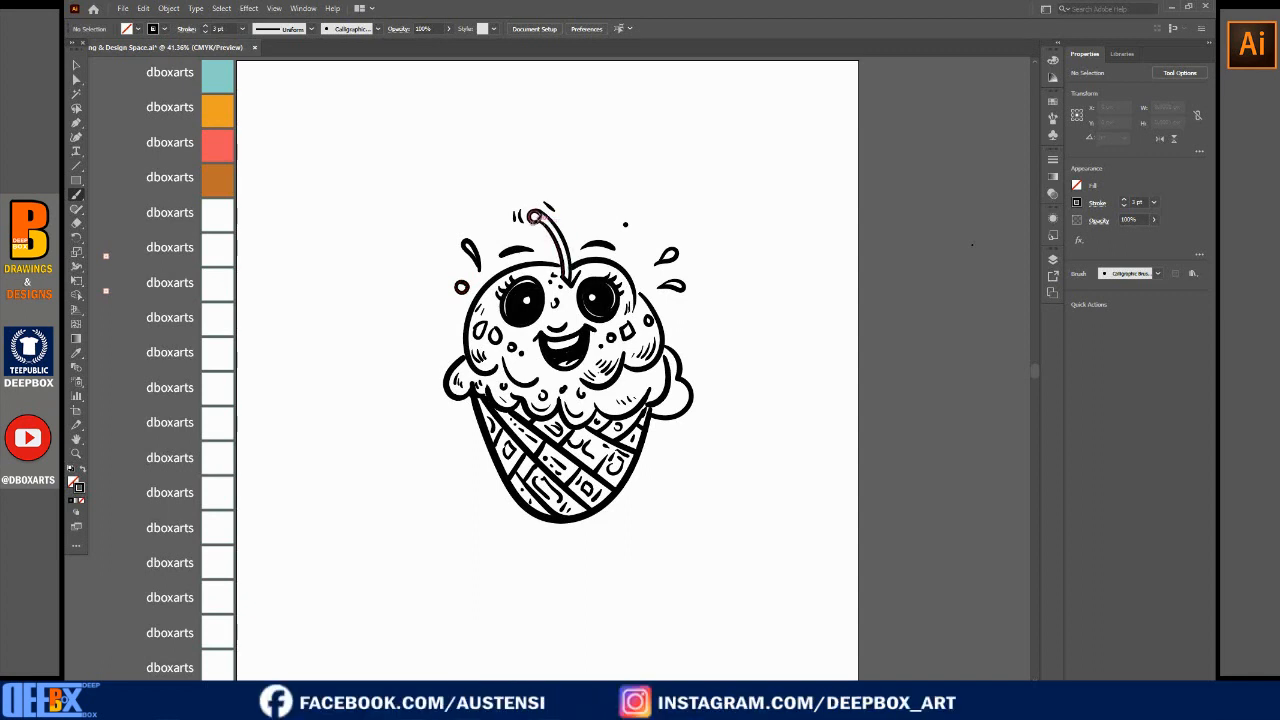
Add a bulge on the left side of the ice cream and paint two small feet with toes beside the cone.
{"action": "left_click_drag", "start_coordinate": [452, 340], "coordinate": [446, 376]}
{"action": "mouse_move", "coordinate": [627, 507]}
{"action": "left_mouse_down"}
{"action": "mouse_move", "coordinate": [648, 507]}
{"action": "mouse_move", "coordinate": [637, 512]}
{"action": "mouse_move", "coordinate": [650, 481]}
{"action": "mouse_move", "coordinate": [640, 473]}
{"action": "mouse_move", "coordinate": [661, 483]}
{"action": "left_mouse_up"}
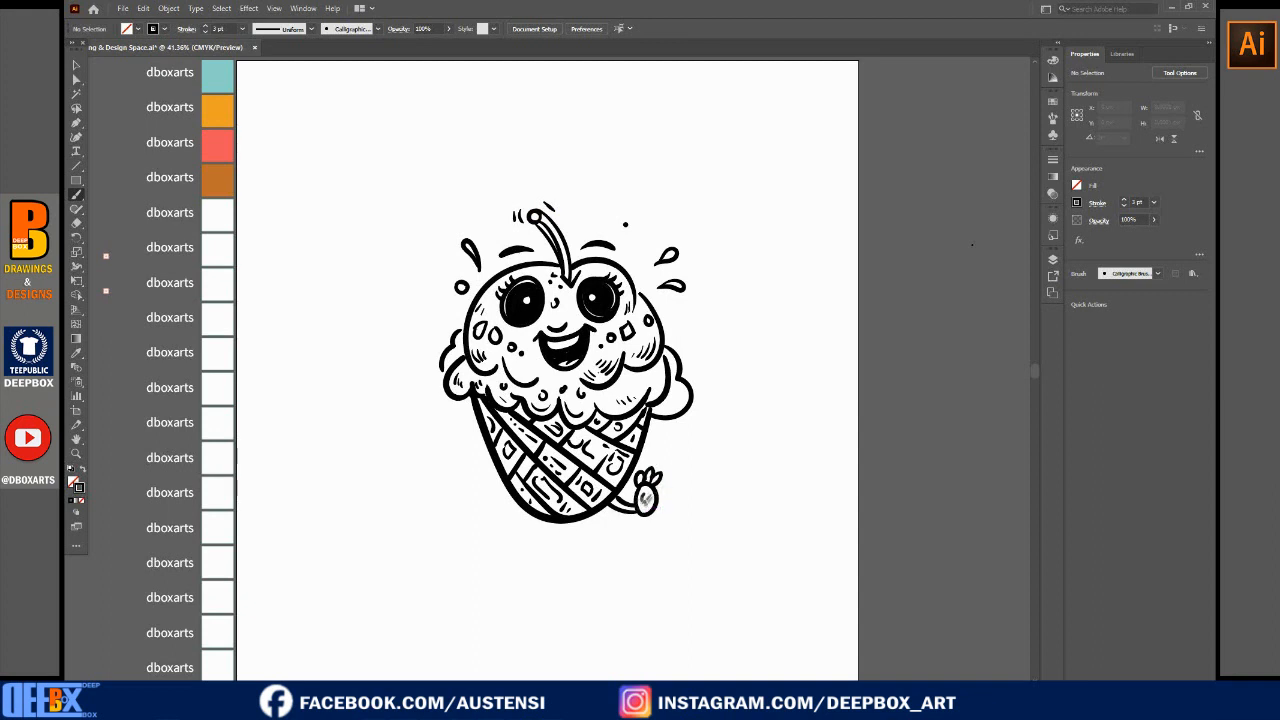
{"action": "mouse_move", "coordinate": [496, 504]}
{"action": "left_mouse_down"}
{"action": "mouse_move", "coordinate": [527, 511]}
{"action": "mouse_move", "coordinate": [472, 512]}
{"action": "mouse_move", "coordinate": [479, 490]}
{"action": "left_mouse_up"}
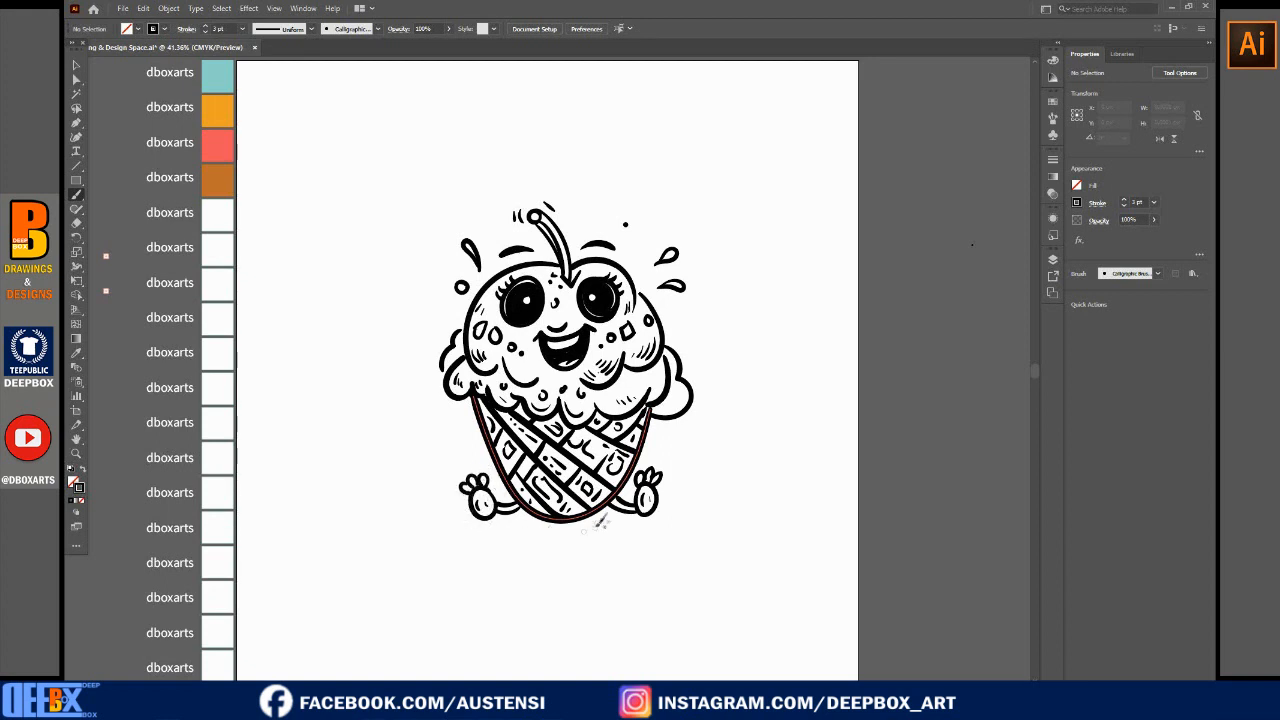
Paint a ground line with a filled shadow and short dashes beneath the cone, and save the document.
{"action": "mouse_move", "coordinate": [676, 518]}
{"action": "left_mouse_down"}
{"action": "mouse_move", "coordinate": [440, 525]}
{"action": "mouse_move", "coordinate": [568, 514]}
{"action": "mouse_move", "coordinate": [533, 525]}
{"action": "mouse_move", "coordinate": [498, 512]}
{"action": "left_mouse_up"}
{"action": "key", "text": "ctrl+z"}
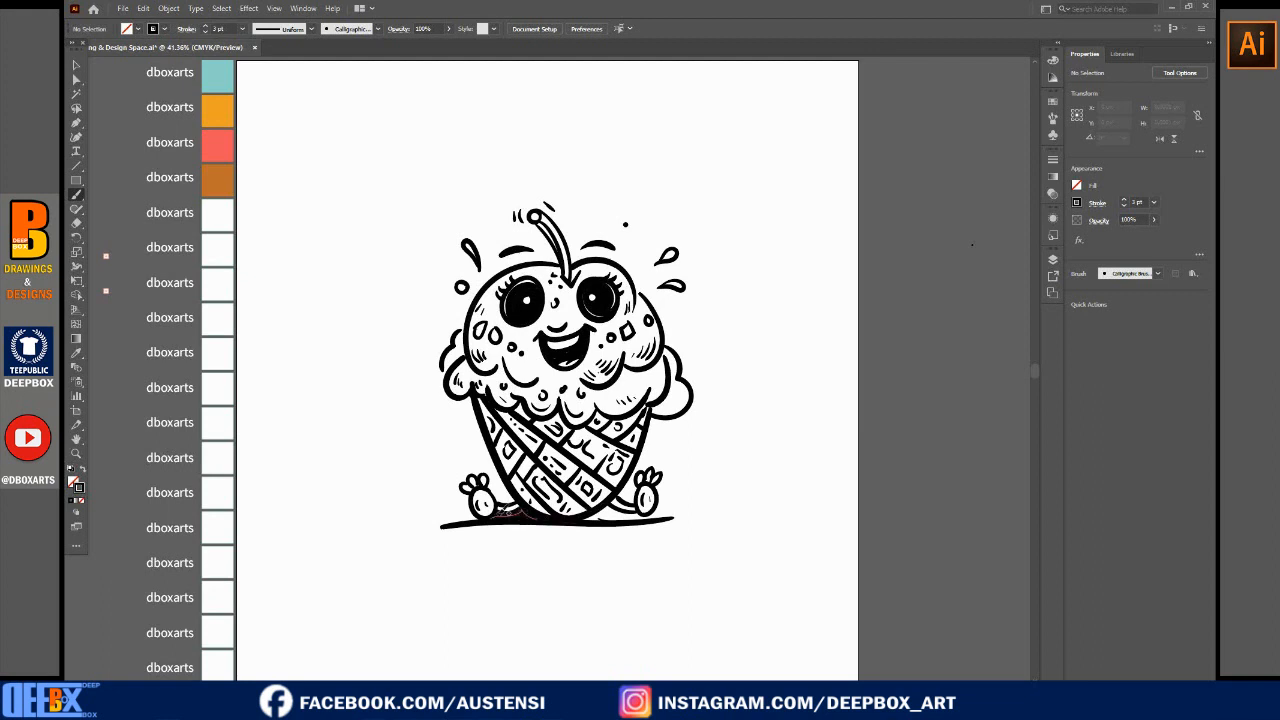
{"action": "mouse_move", "coordinate": [646, 516]}
{"action": "left_mouse_down"}
{"action": "mouse_move", "coordinate": [722, 519]}
{"action": "mouse_move", "coordinate": [592, 514]}
{"action": "left_mouse_up"}
{"action": "mouse_move", "coordinate": [524, 512]}
{"action": "left_mouse_down"}
{"action": "mouse_move", "coordinate": [623, 514]}
{"action": "mouse_move", "coordinate": [486, 504]}
{"action": "mouse_move", "coordinate": [434, 526]}
{"action": "left_mouse_up"}
{"action": "left_click_drag", "start_coordinate": [516, 531], "coordinate": [594, 533]}
{"action": "left_click_drag", "start_coordinate": [624, 529], "coordinate": [647, 528]}
{"action": "left_click_drag", "start_coordinate": [656, 528], "coordinate": [662, 528]}
{"action": "left_click_drag", "start_coordinate": [488, 531], "coordinate": [530, 538]}
{"action": "left_click", "coordinate": [123, 9]}
{"action": "left_click", "coordinate": [150, 118]}
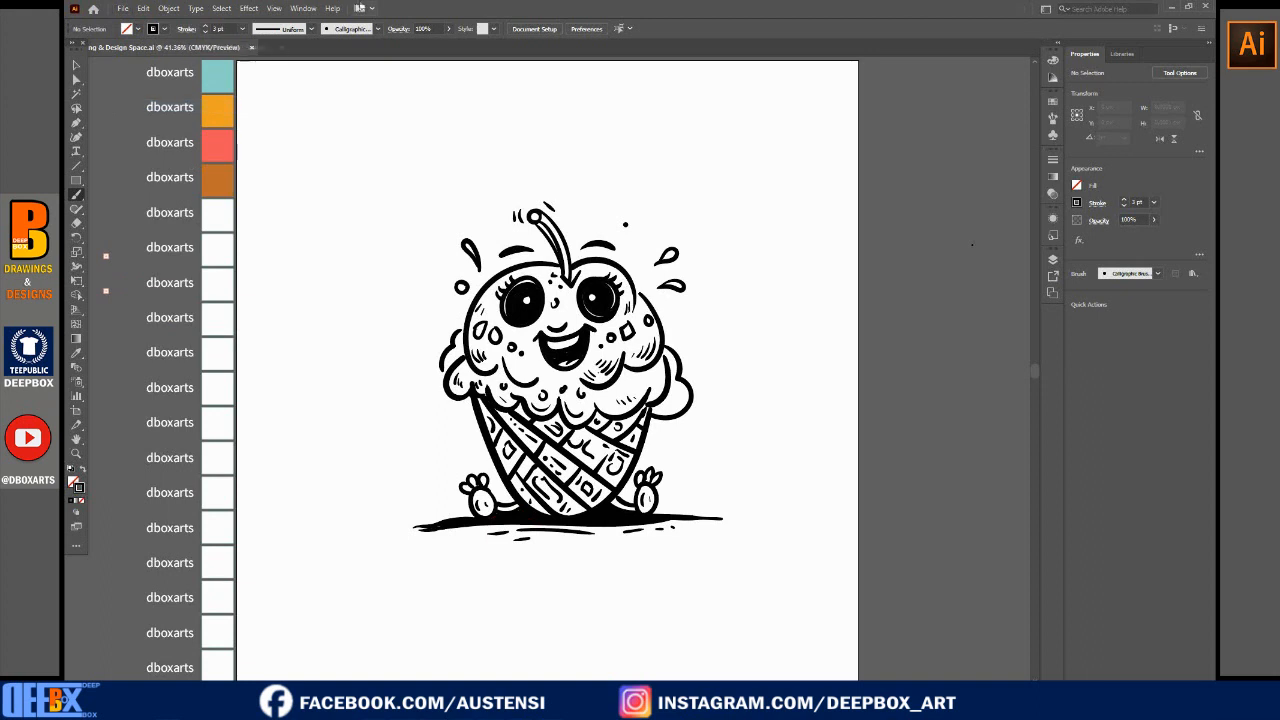
Display and dock the Layers panel above Properties, and add a new layer beneath the locked Layer 1.
{"action": "left_click", "coordinate": [303, 8]}
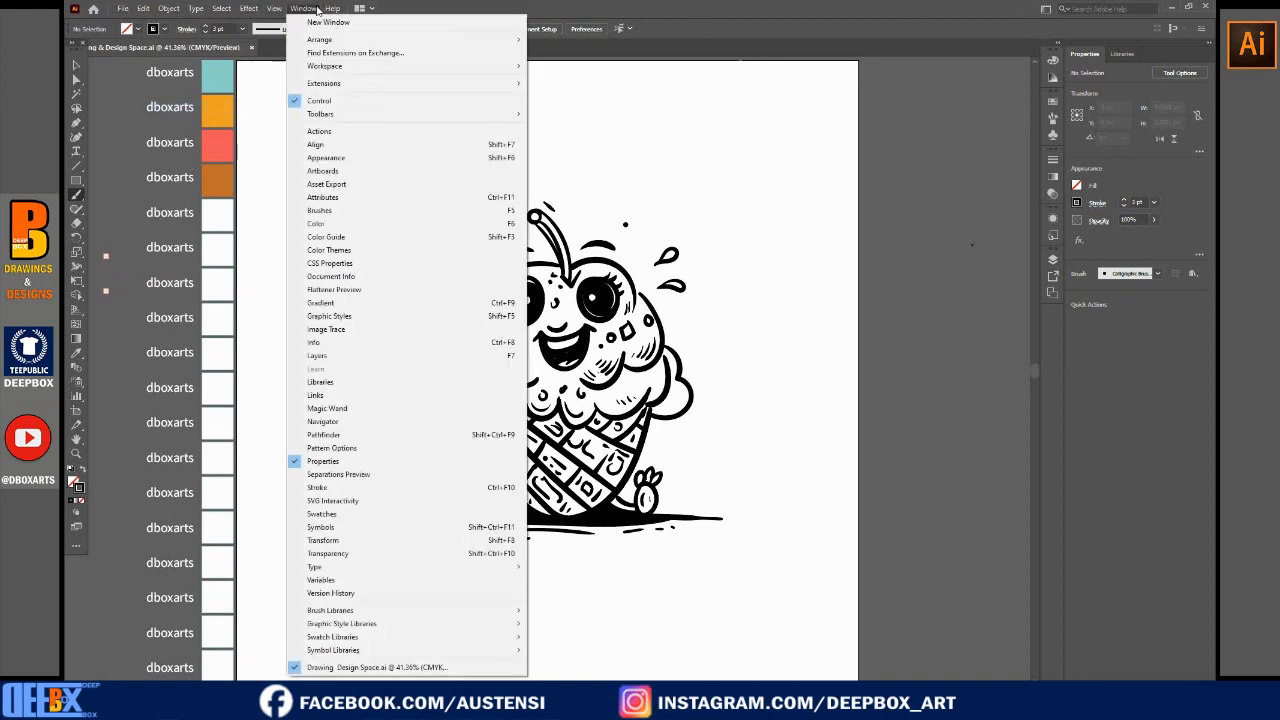
{"action": "left_click", "coordinate": [330, 355]}
{"action": "left_click_drag", "start_coordinate": [1007, 257], "coordinate": [937, 271]}
{"action": "left_click", "coordinate": [960, 260]}
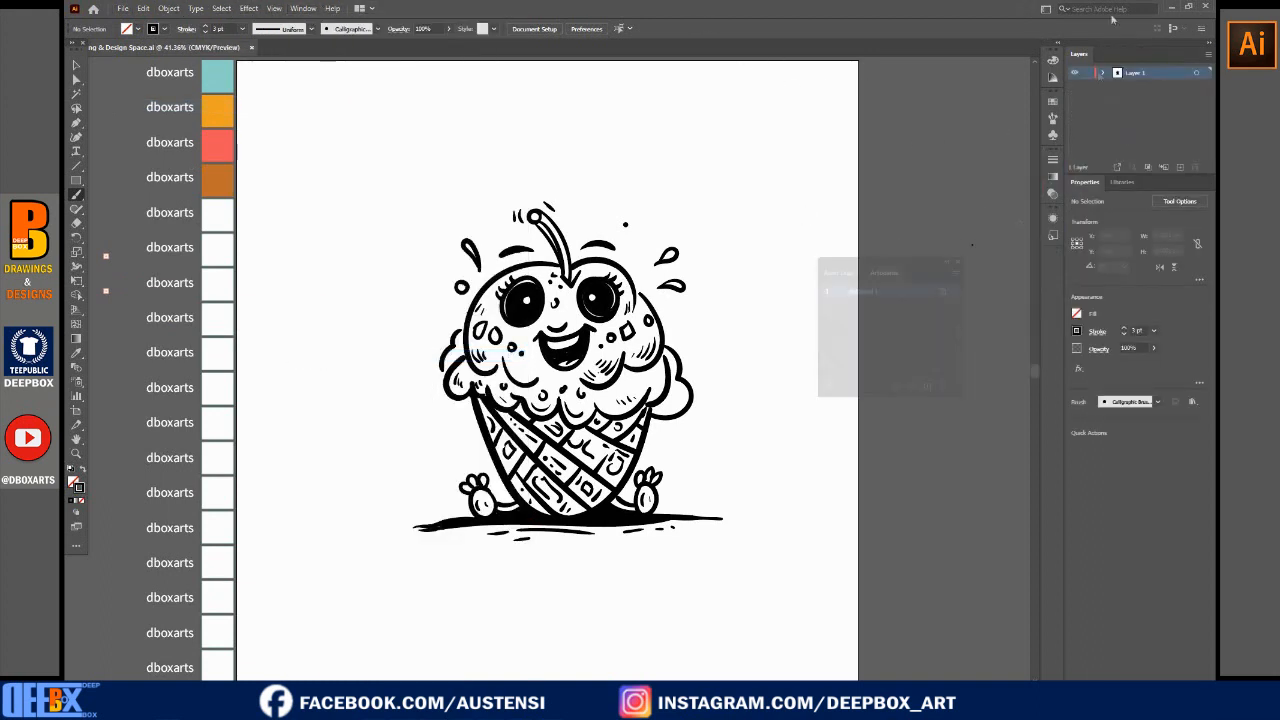
{"action": "left_click_drag", "start_coordinate": [1148, 176], "coordinate": [1185, 409]}
{"action": "left_click", "coordinate": [1180, 401]}
{"action": "left_click_drag", "start_coordinate": [1120, 74], "coordinate": [1119, 96]}
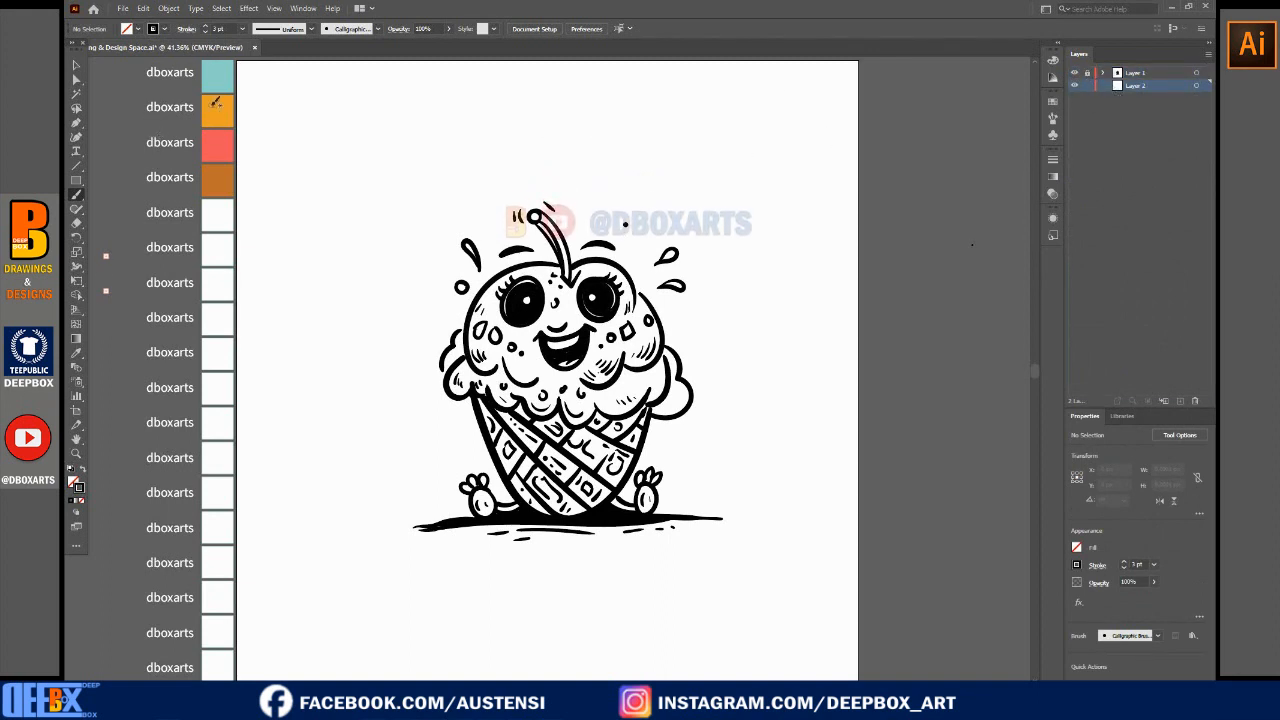
Colour the tongue with the red swatch and the cone and feet with the brown swatch on Layer 2.
{"action": "key", "text": "i"}
{"action": "left_click", "coordinate": [224, 149]}
{"action": "key", "text": "shift+x"}
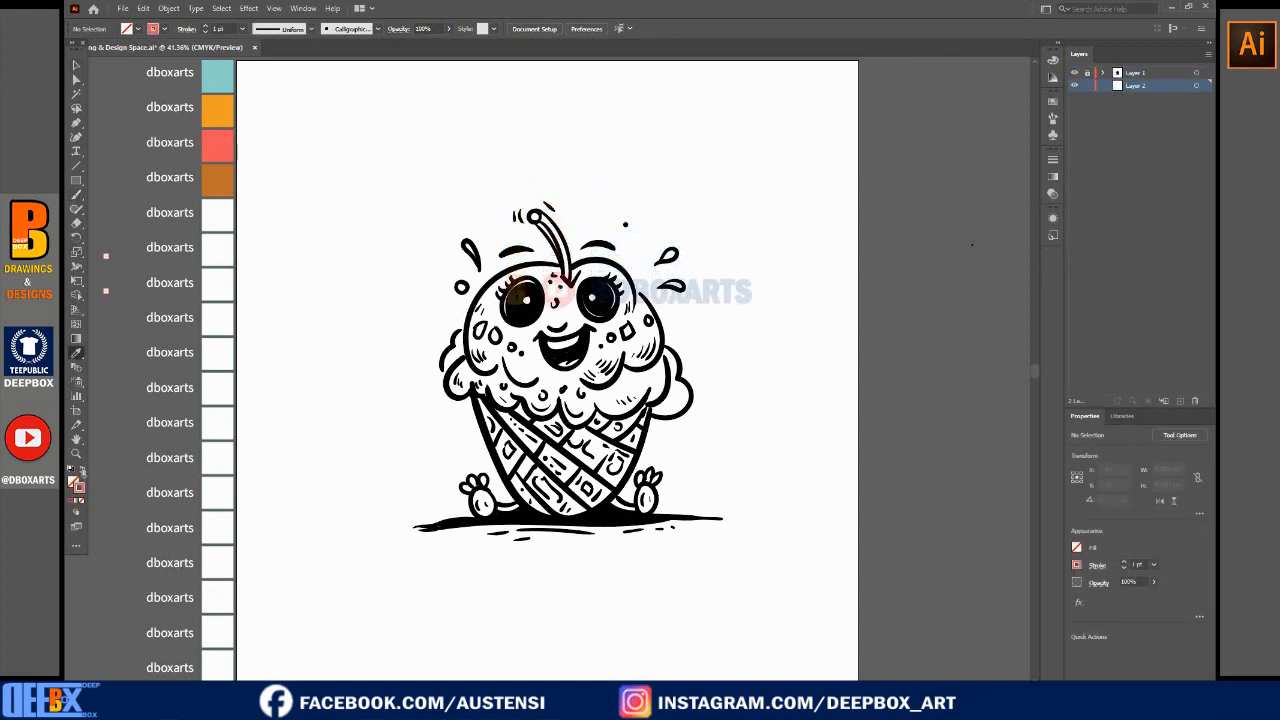
{"action": "key", "text": "b"}
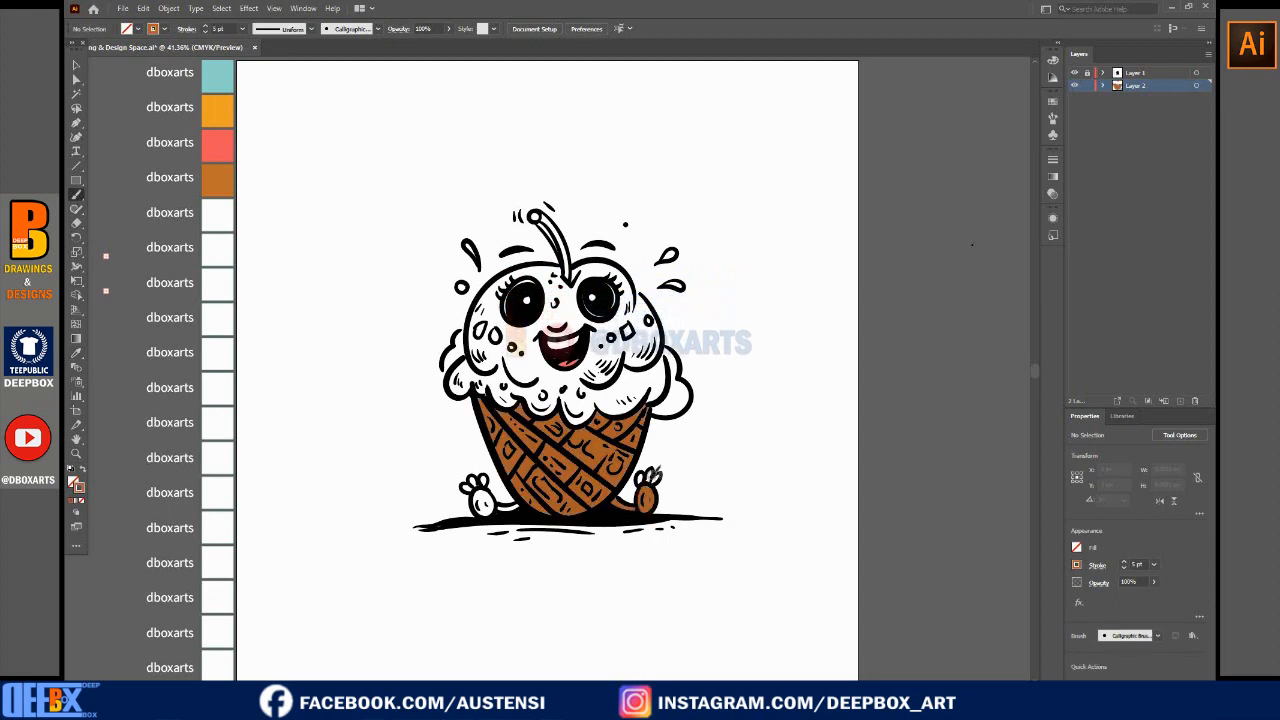
{"action": "left_click_drag", "start_coordinate": [641, 475], "coordinate": [652, 483]}
{"action": "mouse_move", "coordinate": [481, 493]}
{"action": "left_mouse_down"}
{"action": "mouse_move", "coordinate": [478, 508]}
{"action": "mouse_move", "coordinate": [519, 507]}
{"action": "mouse_move", "coordinate": [475, 487]}
{"action": "left_mouse_up"}
{"action": "left_click_drag", "start_coordinate": [464, 488], "coordinate": [471, 491]}
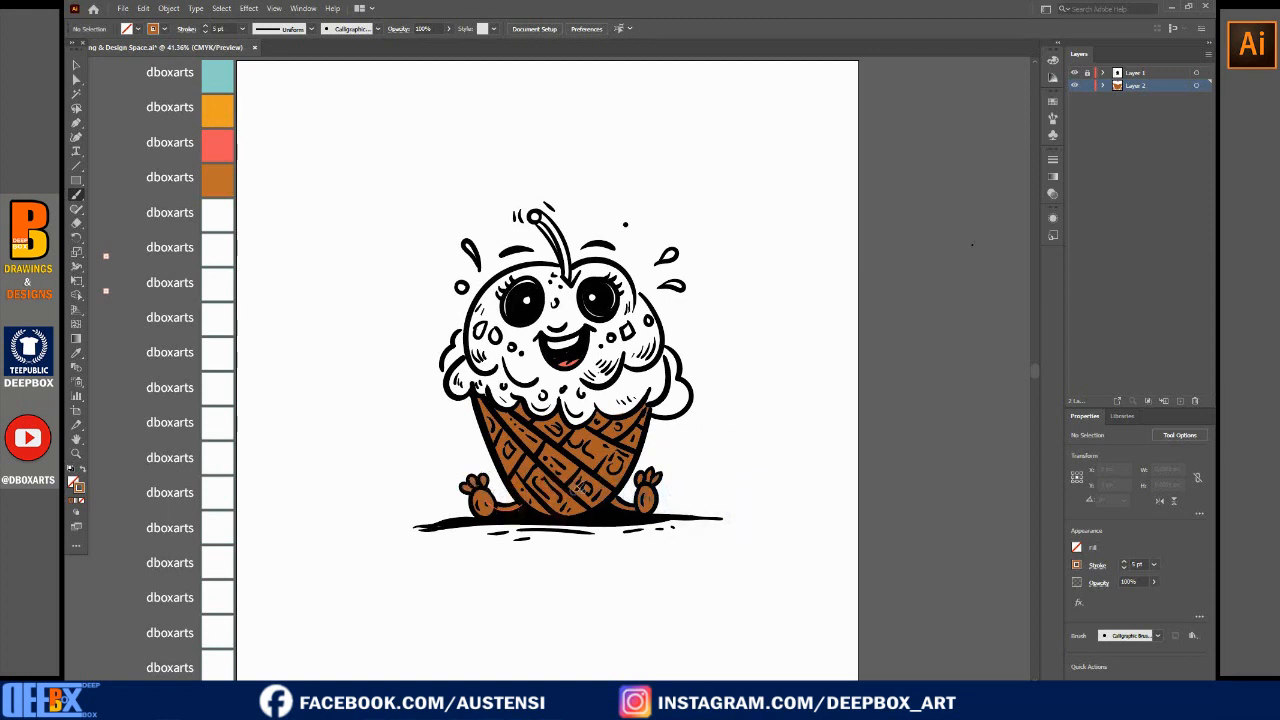
Choose a darker brown stroke and shade the cone beneath the ice cream ruffle and along its right side.
{"action": "double_click", "coordinate": [80, 487]}
{"action": "left_click", "coordinate": [614, 345]}
{"action": "left_click", "coordinate": [766, 296]}
{"action": "left_click_drag", "start_coordinate": [648, 411], "coordinate": [518, 407]}
{"action": "left_click_drag", "start_coordinate": [515, 411], "coordinate": [483, 398]}
{"action": "left_click_drag", "start_coordinate": [648, 406], "coordinate": [612, 491]}
{"action": "mouse_move", "coordinate": [597, 476]}
{"action": "left_mouse_down"}
{"action": "mouse_move", "coordinate": [553, 445]}
{"action": "mouse_move", "coordinate": [543, 460]}
{"action": "mouse_move", "coordinate": [573, 495]}
{"action": "mouse_move", "coordinate": [533, 482]}
{"action": "mouse_move", "coordinate": [549, 508]}
{"action": "left_mouse_up"}
Choose a lighter brown stroke and paint highlights on the waffle cone.
{"action": "double_click", "coordinate": [78, 488]}
{"action": "left_click", "coordinate": [760, 277]}
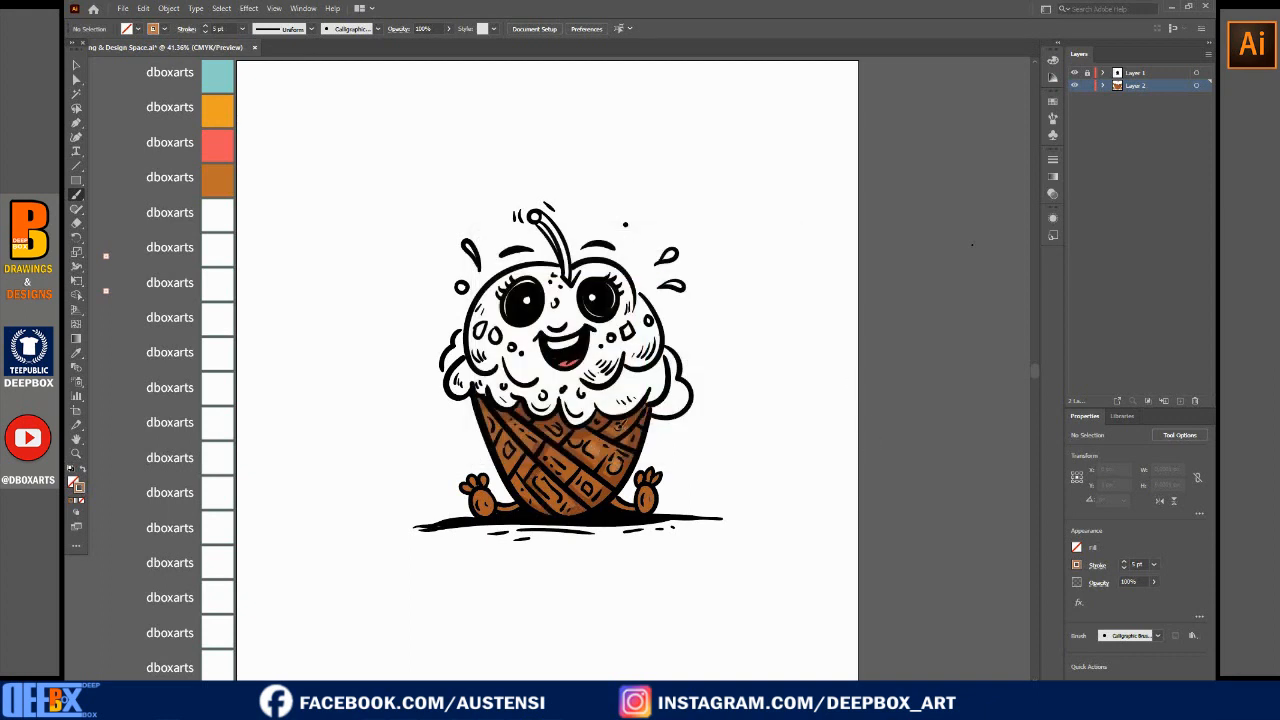
{"action": "left_click_drag", "start_coordinate": [541, 480], "coordinate": [556, 493]}
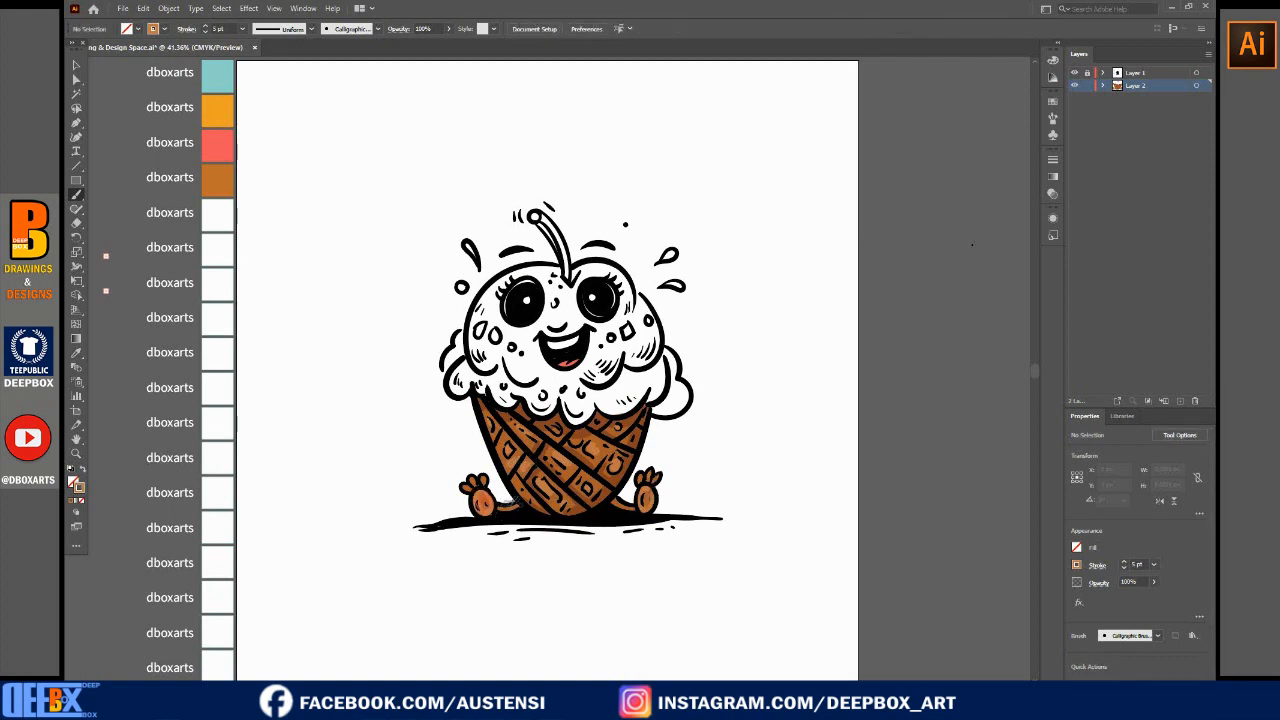
Add Layer 3 beneath the locked Layer 2 and colour the lower ice cream ruffle orange with a 6 pt stroke.
{"action": "left_click", "coordinate": [1180, 400]}
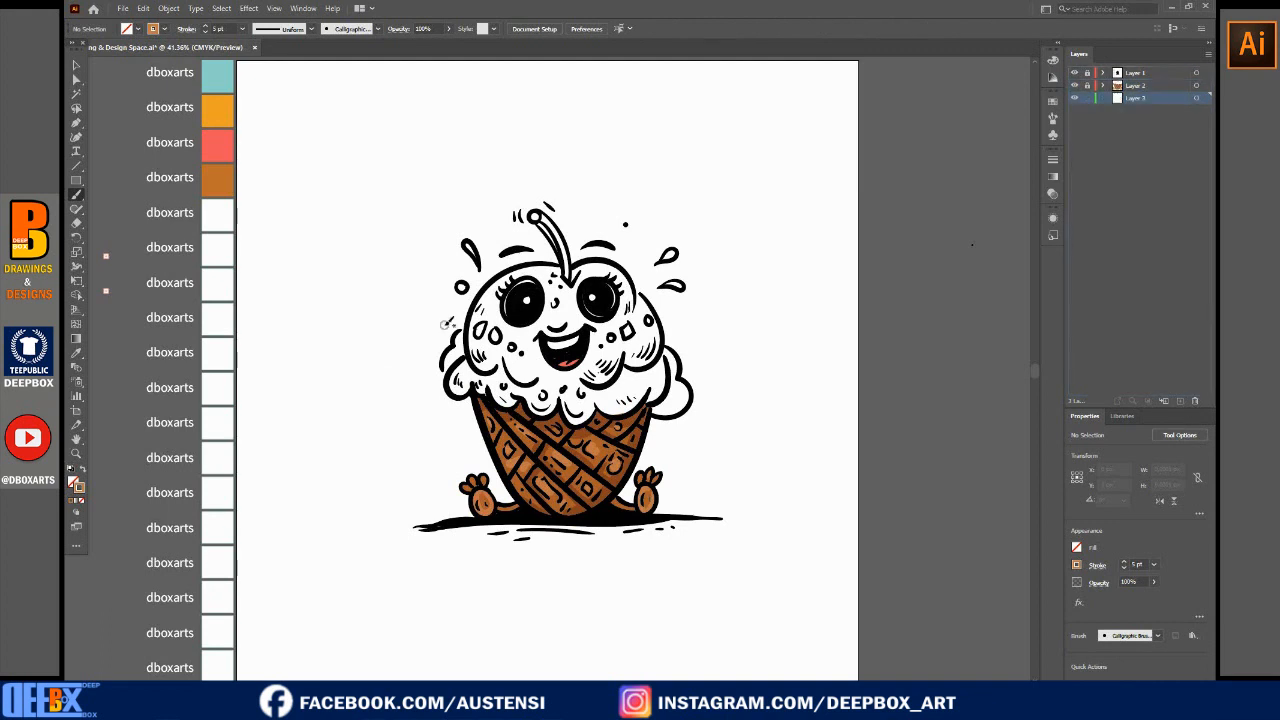
{"action": "left_click", "coordinate": [77, 353]}
{"action": "double_click", "coordinate": [78, 486]}
{"action": "key", "text": "Return"}
{"action": "left_click", "coordinate": [77, 195]}
{"action": "left_click_drag", "start_coordinate": [608, 351], "coordinate": [649, 400]}
{"action": "triple_click", "coordinate": [206, 27]}
{"action": "mouse_move", "coordinate": [656, 374]}
{"action": "left_mouse_down"}
{"action": "mouse_move", "coordinate": [645, 398]}
{"action": "mouse_move", "coordinate": [598, 399]}
{"action": "mouse_move", "coordinate": [630, 408]}
{"action": "left_mouse_up"}
{"action": "mouse_move", "coordinate": [648, 373]}
{"action": "left_mouse_down"}
{"action": "mouse_move", "coordinate": [580, 390]}
{"action": "mouse_move", "coordinate": [648, 395]}
{"action": "mouse_move", "coordinate": [582, 392]}
{"action": "mouse_move", "coordinate": [565, 405]}
{"action": "mouse_move", "coordinate": [578, 393]}
{"action": "mouse_move", "coordinate": [540, 390]}
{"action": "mouse_move", "coordinate": [540, 375]}
{"action": "mouse_move", "coordinate": [590, 373]}
{"action": "mouse_move", "coordinate": [525, 388]}
{"action": "mouse_move", "coordinate": [448, 370]}
{"action": "mouse_move", "coordinate": [542, 396]}
{"action": "left_mouse_up"}
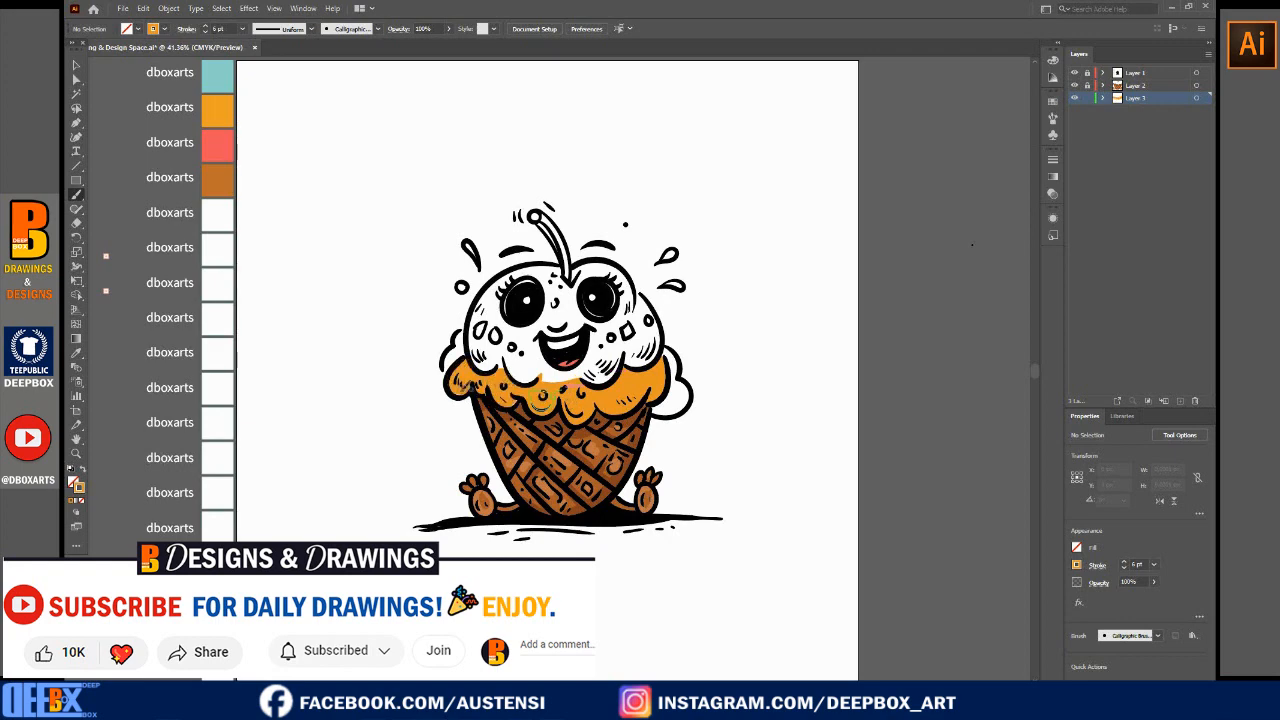
Set the stroke colour to blue 1FBFE5 and colour the upper ice cream scoop around the face.
{"action": "double_click", "coordinate": [79, 487]}
{"action": "left_click", "coordinate": [656, 346]}
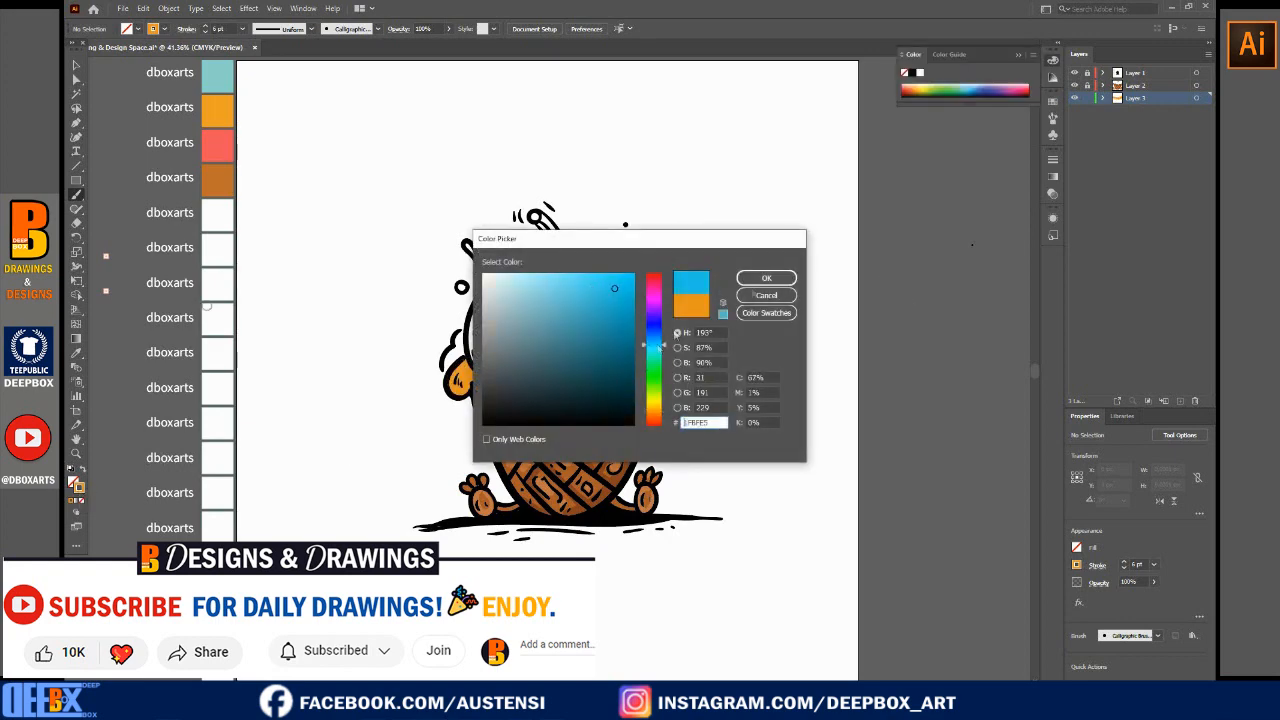
{"action": "left_click", "coordinate": [766, 277]}
{"action": "mouse_move", "coordinate": [530, 345]}
{"action": "left_mouse_down"}
{"action": "mouse_move", "coordinate": [480, 360]}
{"action": "mouse_move", "coordinate": [470, 340]}
{"action": "mouse_move", "coordinate": [490, 280]}
{"action": "mouse_move", "coordinate": [515, 305]}
{"action": "mouse_move", "coordinate": [482, 336]}
{"action": "mouse_move", "coordinate": [502, 356]}
{"action": "mouse_move", "coordinate": [538, 360]}
{"action": "mouse_move", "coordinate": [520, 345]}
{"action": "mouse_move", "coordinate": [566, 327]}
{"action": "left_mouse_up"}
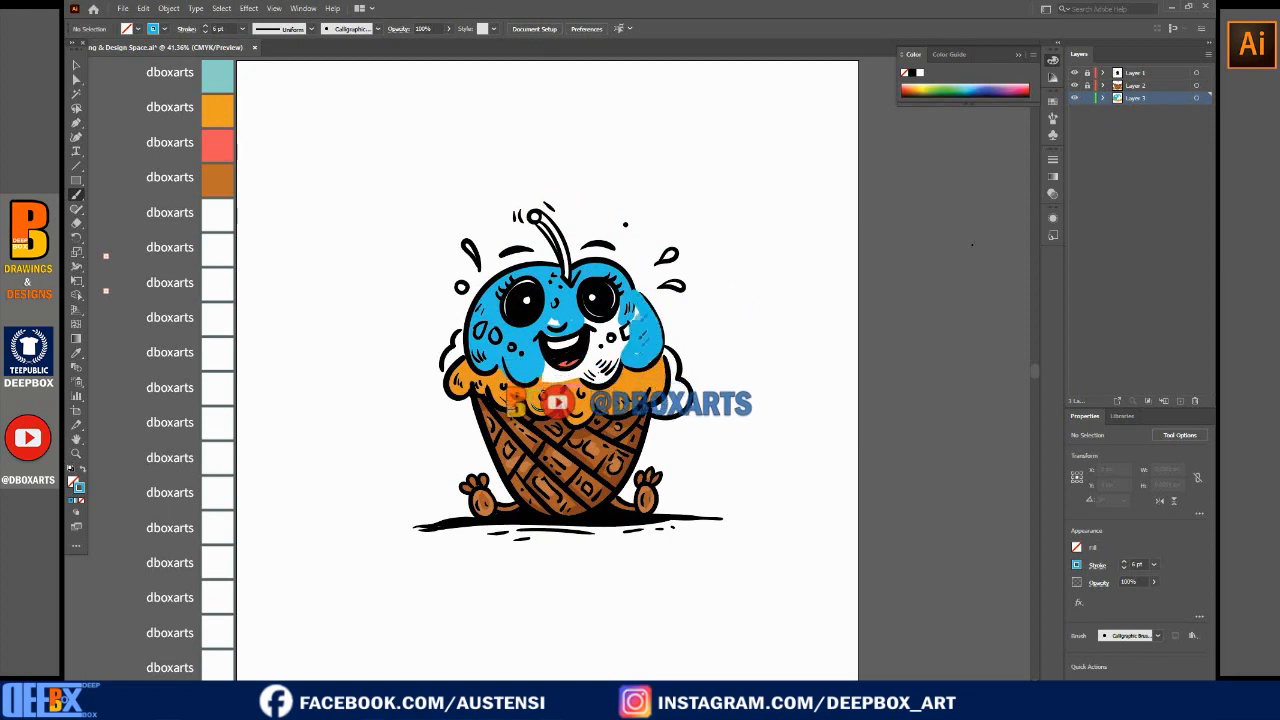
{"action": "mouse_move", "coordinate": [592, 373]}
{"action": "left_mouse_down"}
{"action": "mouse_move", "coordinate": [612, 338]}
{"action": "mouse_move", "coordinate": [545, 378]}
{"action": "left_mouse_up"}
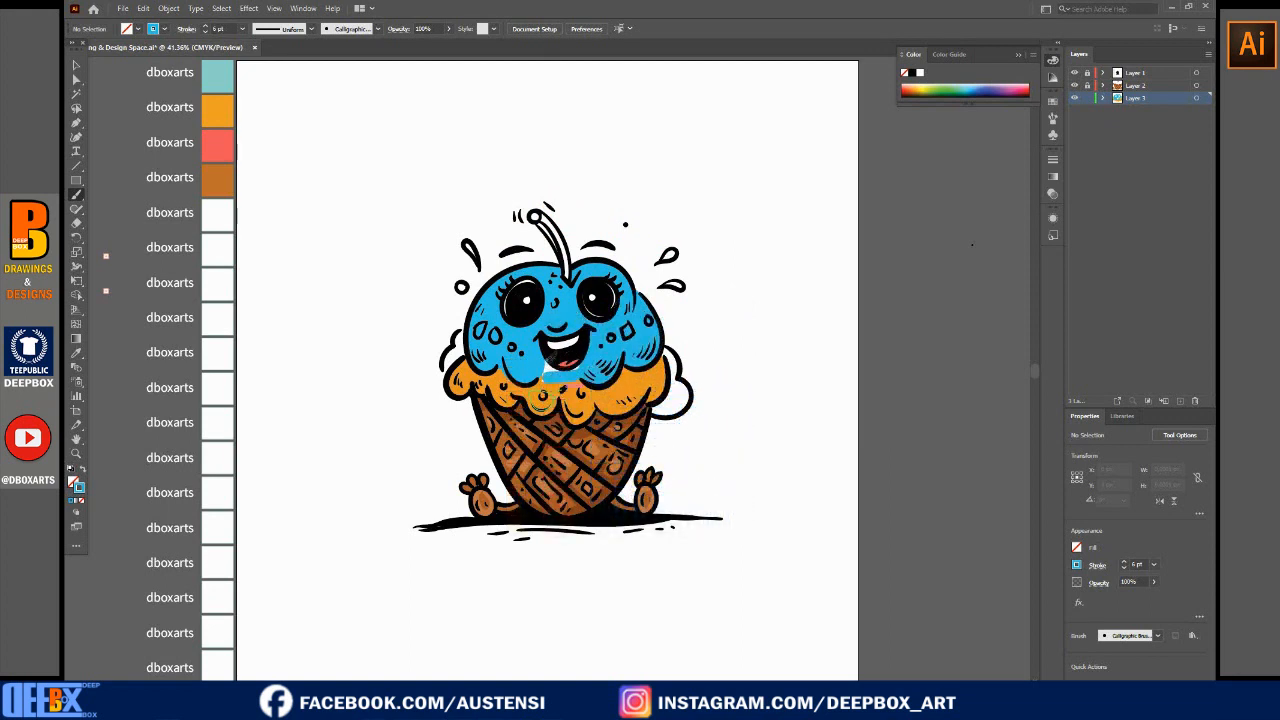
Choose a red-orange stroke and colour the scoop bulges behind both sides of the ice cream.
{"action": "double_click", "coordinate": [80, 488]}
{"action": "left_click", "coordinate": [657, 420]}
{"action": "left_click", "coordinate": [764, 277]}
{"action": "mouse_move", "coordinate": [666, 352]}
{"action": "left_mouse_down"}
{"action": "mouse_move", "coordinate": [678, 378]}
{"action": "mouse_move", "coordinate": [658, 410]}
{"action": "mouse_move", "coordinate": [685, 388]}
{"action": "mouse_move", "coordinate": [673, 351]}
{"action": "left_mouse_up"}
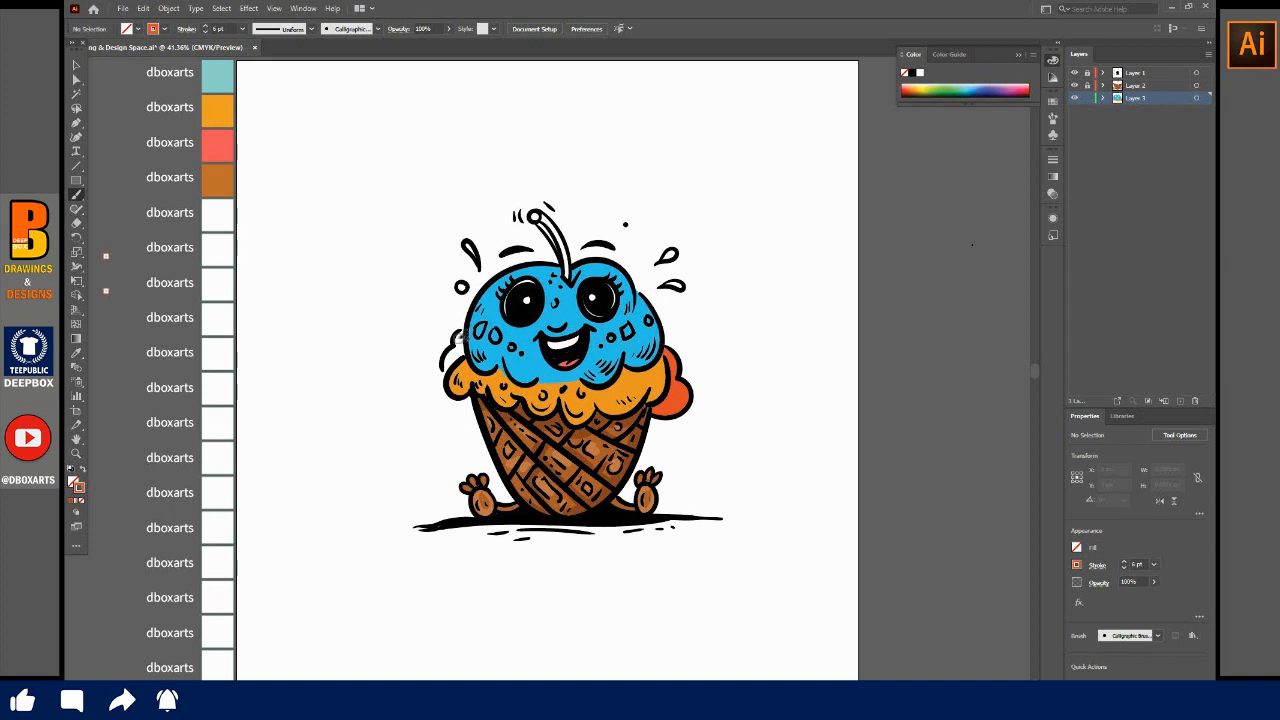
{"action": "mouse_move", "coordinate": [461, 348]}
{"action": "left_mouse_down"}
{"action": "mouse_move", "coordinate": [447, 368]}
{"action": "mouse_move", "coordinate": [462, 336]}
{"action": "left_mouse_up"}
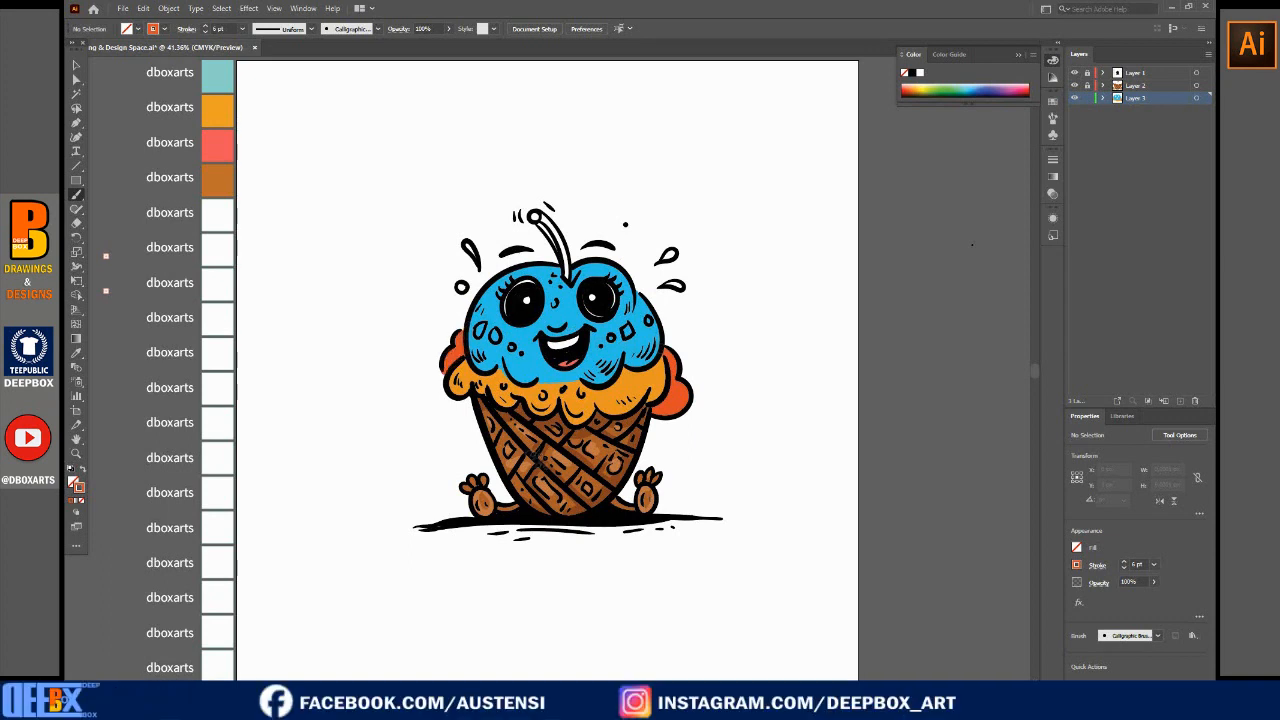
Sample the cone's brown and colour the curved stem and its round tip in brown tones.
{"action": "key", "text": "i"}
{"action": "left_click", "coordinate": [588, 433]}
{"action": "key", "text": "b"}
{"action": "left_click_drag", "start_coordinate": [542, 217], "coordinate": [566, 256]}
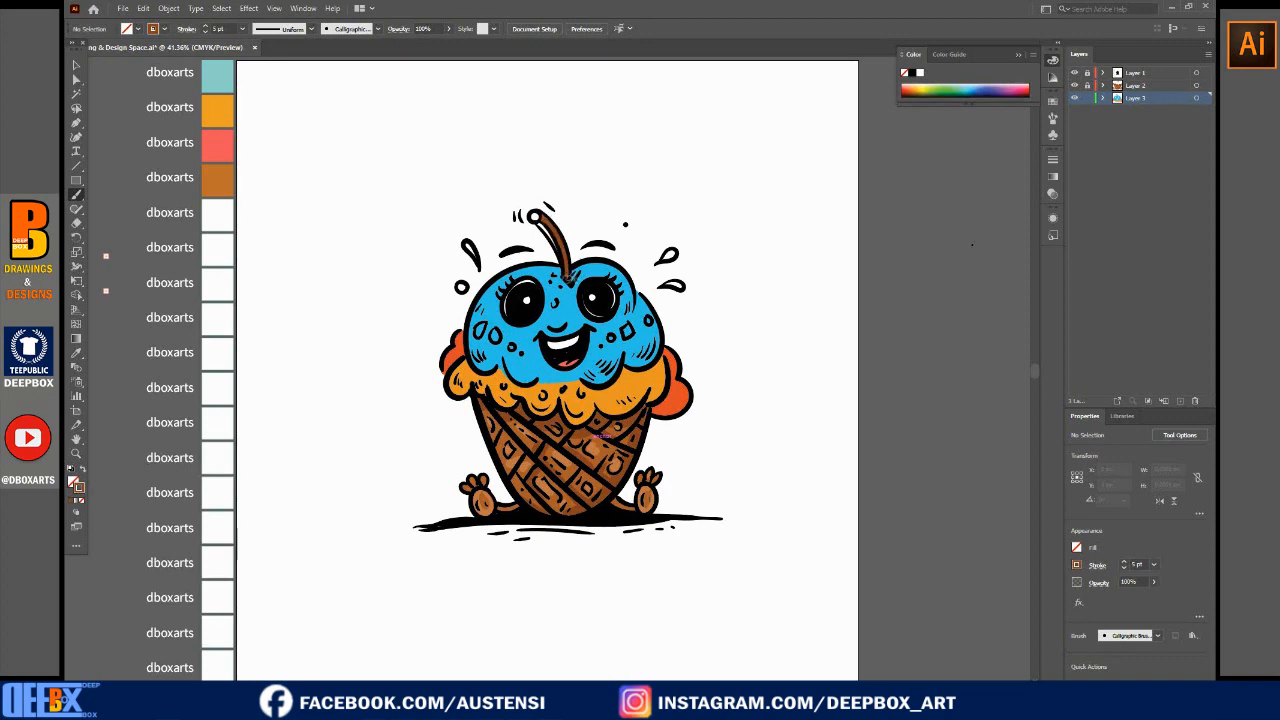
{"action": "double_click", "coordinate": [76, 491]}
{"action": "left_click", "coordinate": [763, 272]}
{"action": "double_click", "coordinate": [80, 489]}
{"action": "left_click", "coordinate": [623, 314]}
{"action": "left_click", "coordinate": [766, 277]}
Sample the scoop's blue, darken it and shade the upper scoop's lower edge, sides and the area around the eyes.
{"action": "left_click", "coordinate": [76, 354]}
{"action": "left_click", "coordinate": [511, 362]}
{"action": "double_click", "coordinate": [80, 488]}
{"action": "left_click", "coordinate": [621, 319]}
{"action": "left_click", "coordinate": [766, 277]}
{"action": "key", "text": "b"}
{"action": "mouse_move", "coordinate": [619, 359]}
{"action": "left_mouse_down"}
{"action": "mouse_move", "coordinate": [586, 379]}
{"action": "mouse_move", "coordinate": [537, 335]}
{"action": "left_mouse_up"}
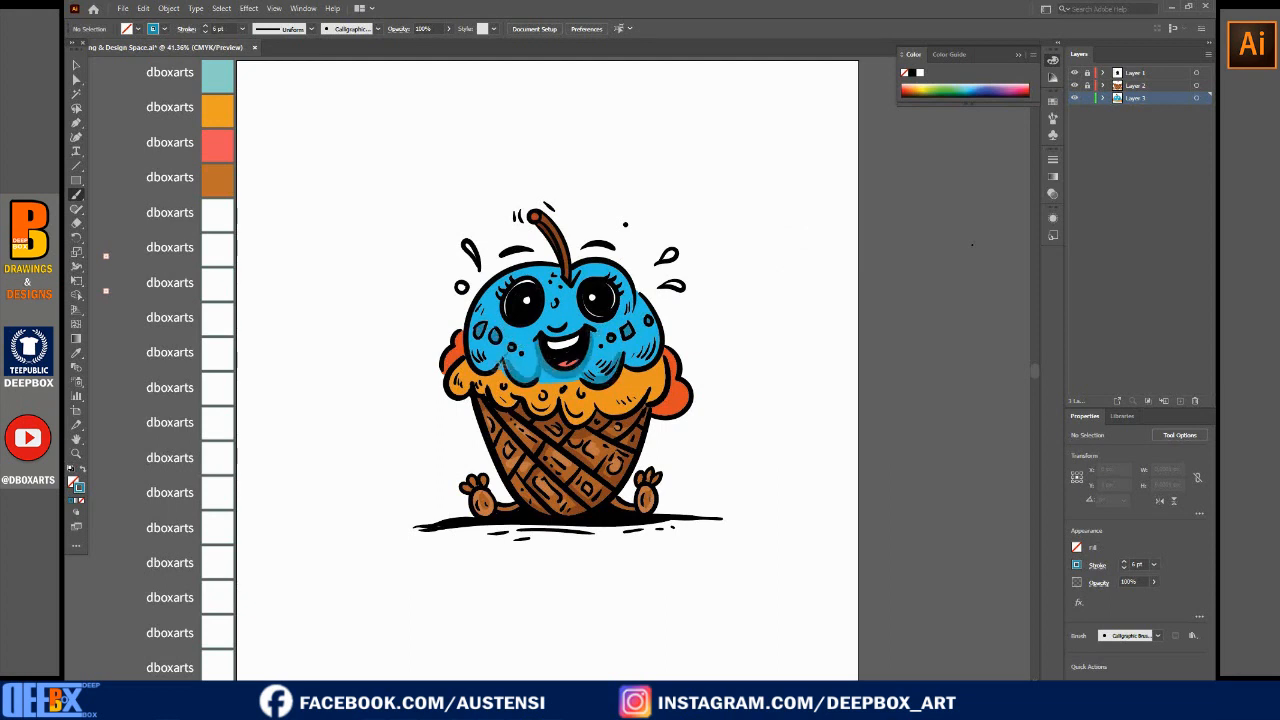
{"action": "left_click_drag", "start_coordinate": [488, 366], "coordinate": [468, 323]}
{"action": "mouse_move", "coordinate": [642, 293]}
{"action": "left_mouse_down"}
{"action": "mouse_move", "coordinate": [656, 345]}
{"action": "mouse_move", "coordinate": [632, 368]}
{"action": "left_mouse_up"}
{"action": "mouse_move", "coordinate": [556, 274]}
{"action": "left_mouse_down"}
{"action": "mouse_move", "coordinate": [492, 286]}
{"action": "mouse_move", "coordinate": [472, 326]}
{"action": "mouse_move", "coordinate": [512, 272]}
{"action": "mouse_move", "coordinate": [550, 282]}
{"action": "left_mouse_up"}
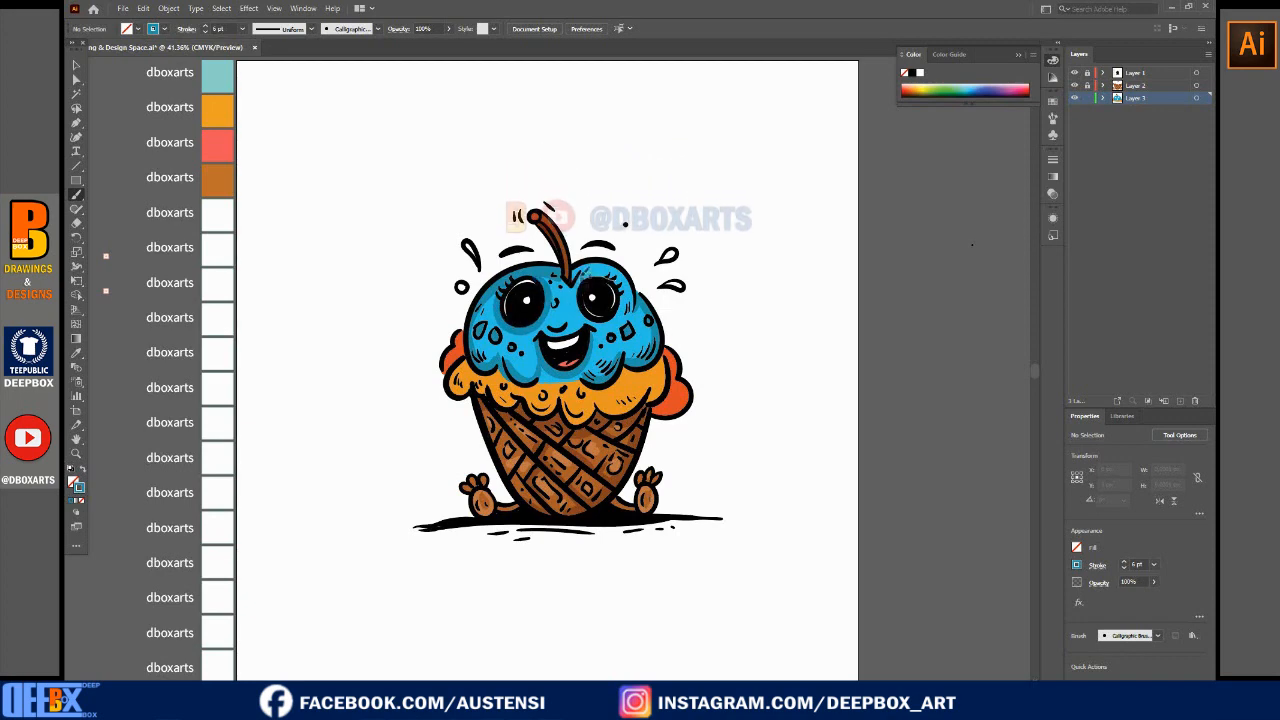
Choose a green stroke and paint thin rims inside the eyes, undoing the unwanted strokes.
{"action": "double_click", "coordinate": [79, 489]}
{"action": "left_click", "coordinate": [558, 305]}
{"action": "left_click", "coordinate": [767, 280]}
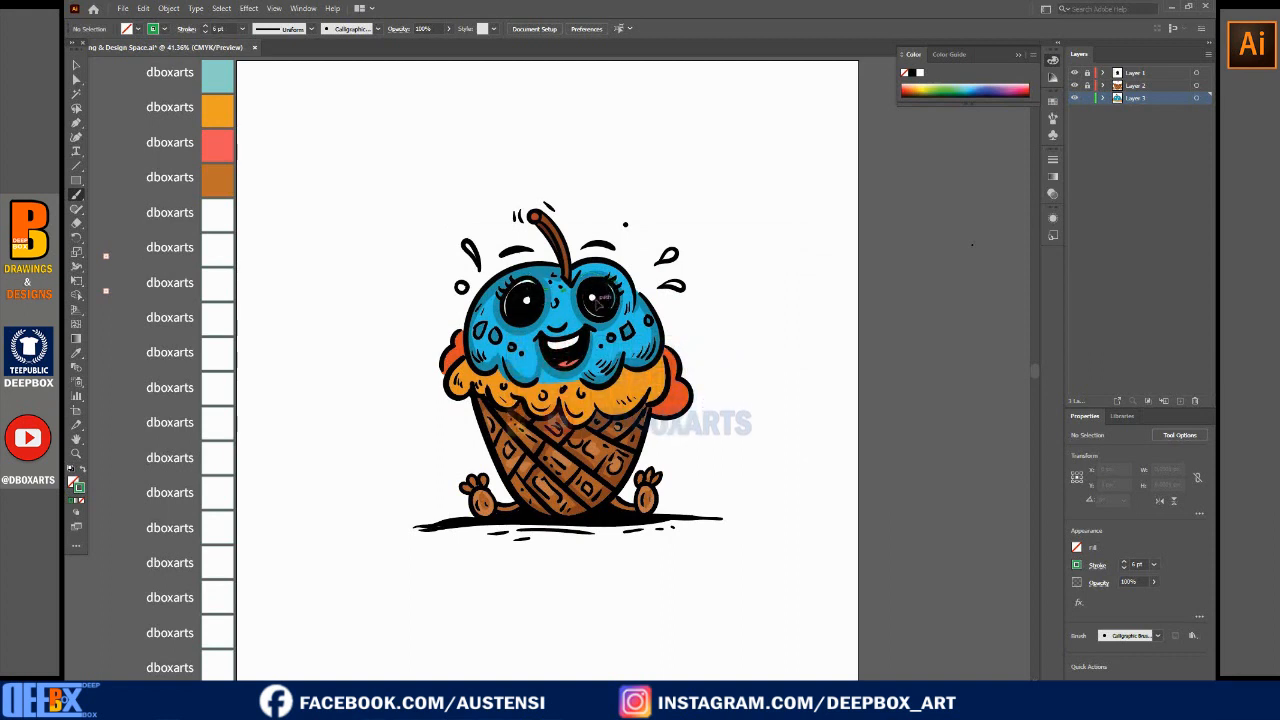
{"action": "left_click_drag", "start_coordinate": [535, 286], "coordinate": [515, 320]}
{"action": "key", "text": "ctrl+z"}
{"action": "key", "text": "ctrl+z"}
Sample the scoop's blue, lighten it and paint highlights between the eyes and along the upper scoop's lower left lobes.
{"action": "key", "text": "i"}
{"action": "left_click", "coordinate": [550, 331]}
{"action": "double_click", "coordinate": [80, 488]}
{"action": "left_click", "coordinate": [565, 284]}
{"action": "left_click", "coordinate": [766, 277]}
{"action": "key", "text": "b"}
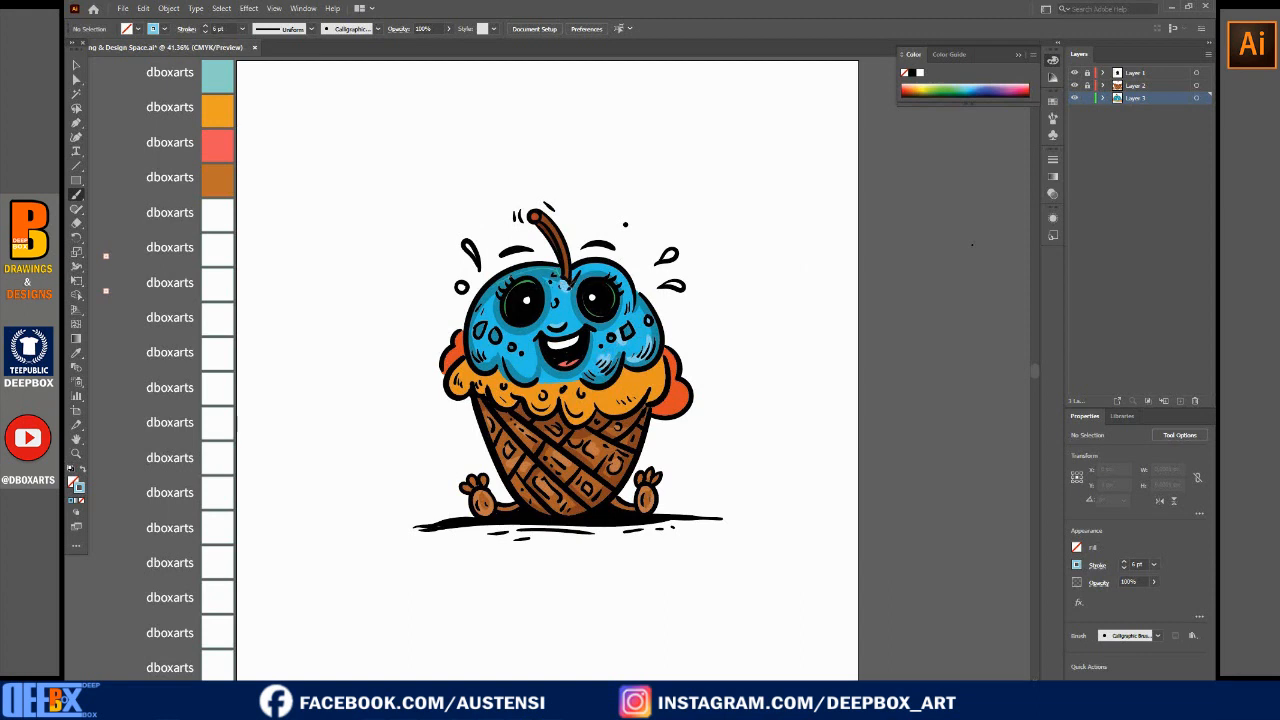
{"action": "key", "text": "ctrl+z"}
{"action": "left_click_drag", "start_coordinate": [548, 277], "coordinate": [567, 287]}
{"action": "left_click_drag", "start_coordinate": [530, 373], "coordinate": [478, 338]}
{"action": "left_click_drag", "start_coordinate": [564, 317], "coordinate": [557, 312]}
Sample the blue beside the left eye and paint more shading on the scoop beneath the mouth.
{"action": "key", "text": "i"}
{"action": "left_click", "coordinate": [514, 328]}
{"action": "key", "text": "b"}
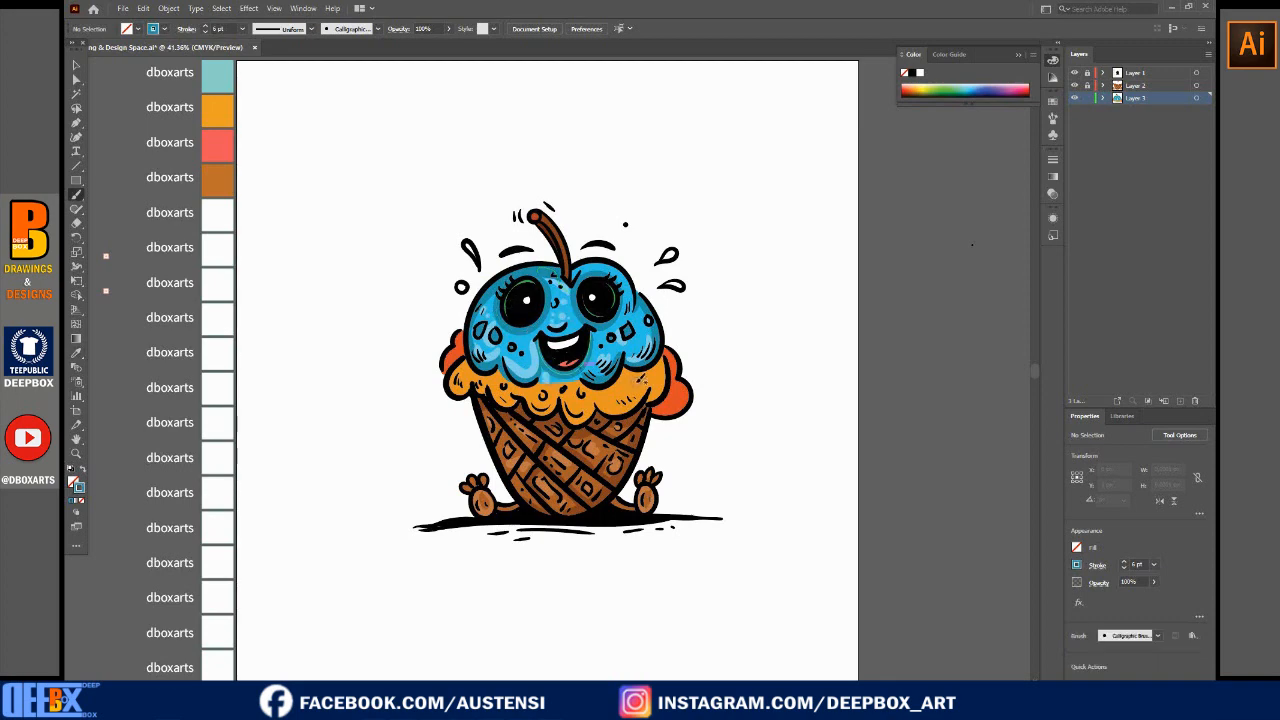
{"action": "left_click_drag", "start_coordinate": [547, 371], "coordinate": [584, 378]}
Sample the ruffle's orange, shade the ruffle with darker orange D38220 and add highlight spots in a lighter orange.
{"action": "left_click", "coordinate": [76, 352]}
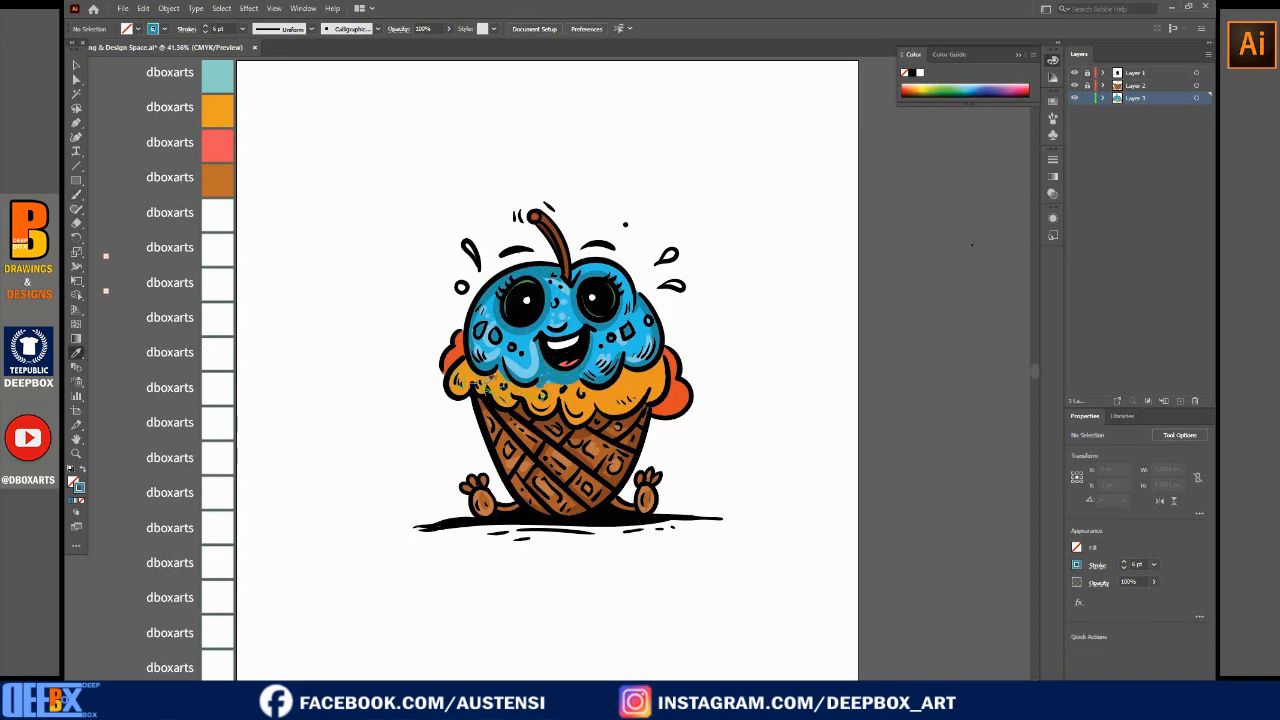
{"action": "left_click", "coordinate": [488, 388]}
{"action": "double_click", "coordinate": [80, 487]}
{"action": "left_click", "coordinate": [617, 317]}
{"action": "left_click", "coordinate": [617, 303]}
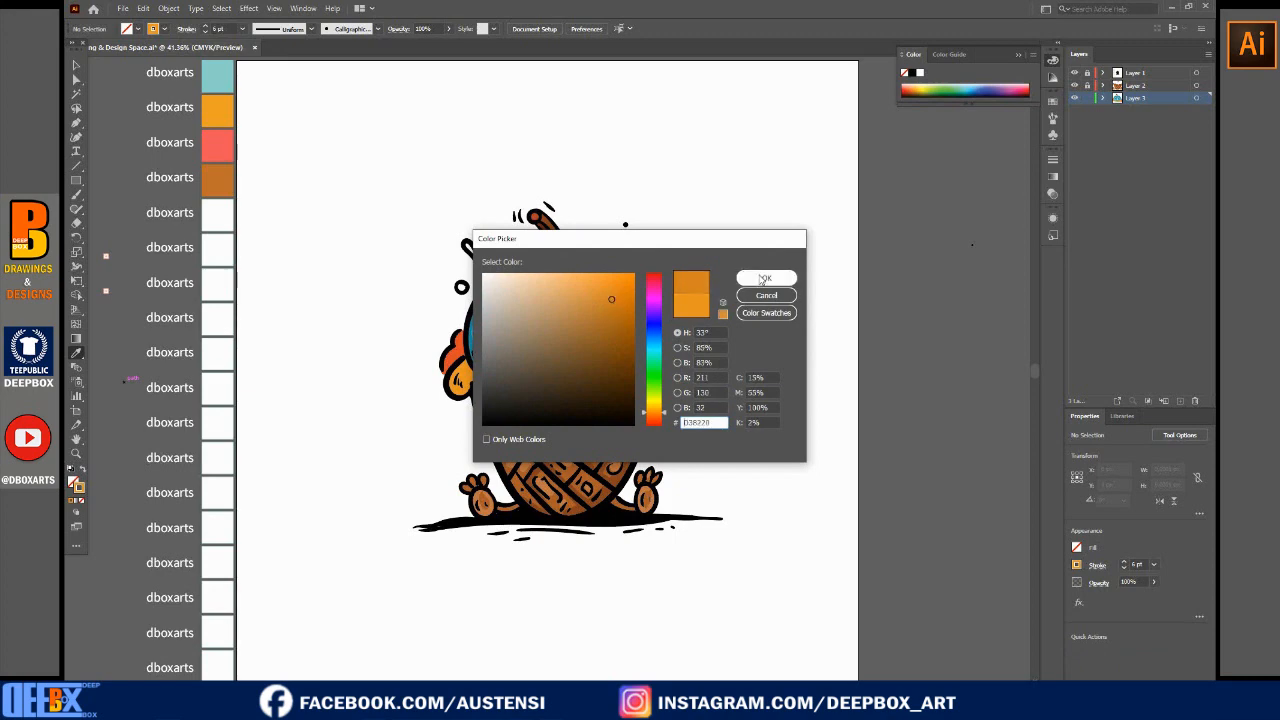
{"action": "left_click", "coordinate": [762, 280]}
{"action": "key", "text": "b"}
{"action": "mouse_move", "coordinate": [659, 363]}
{"action": "left_mouse_down"}
{"action": "mouse_move", "coordinate": [578, 387]}
{"action": "mouse_move", "coordinate": [463, 361]}
{"action": "mouse_move", "coordinate": [490, 388]}
{"action": "mouse_move", "coordinate": [596, 409]}
{"action": "left_mouse_up"}
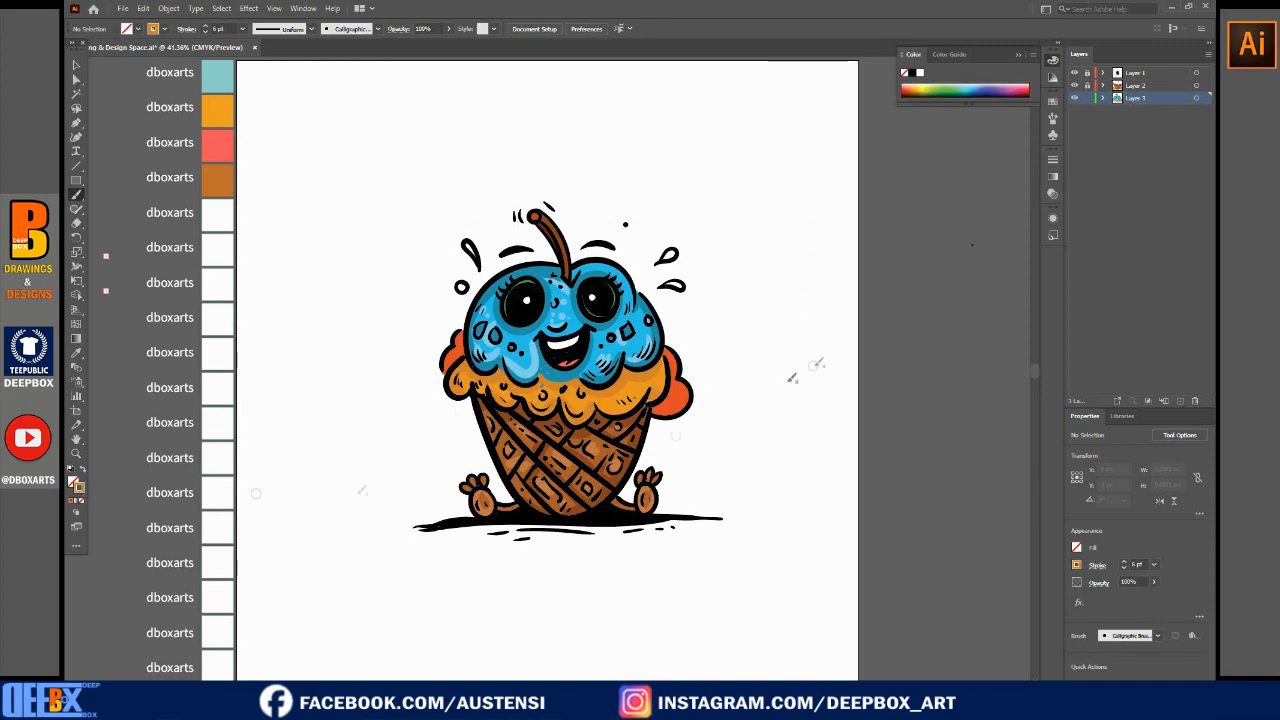
{"action": "double_click", "coordinate": [80, 488]}
{"action": "left_click", "coordinate": [757, 276]}
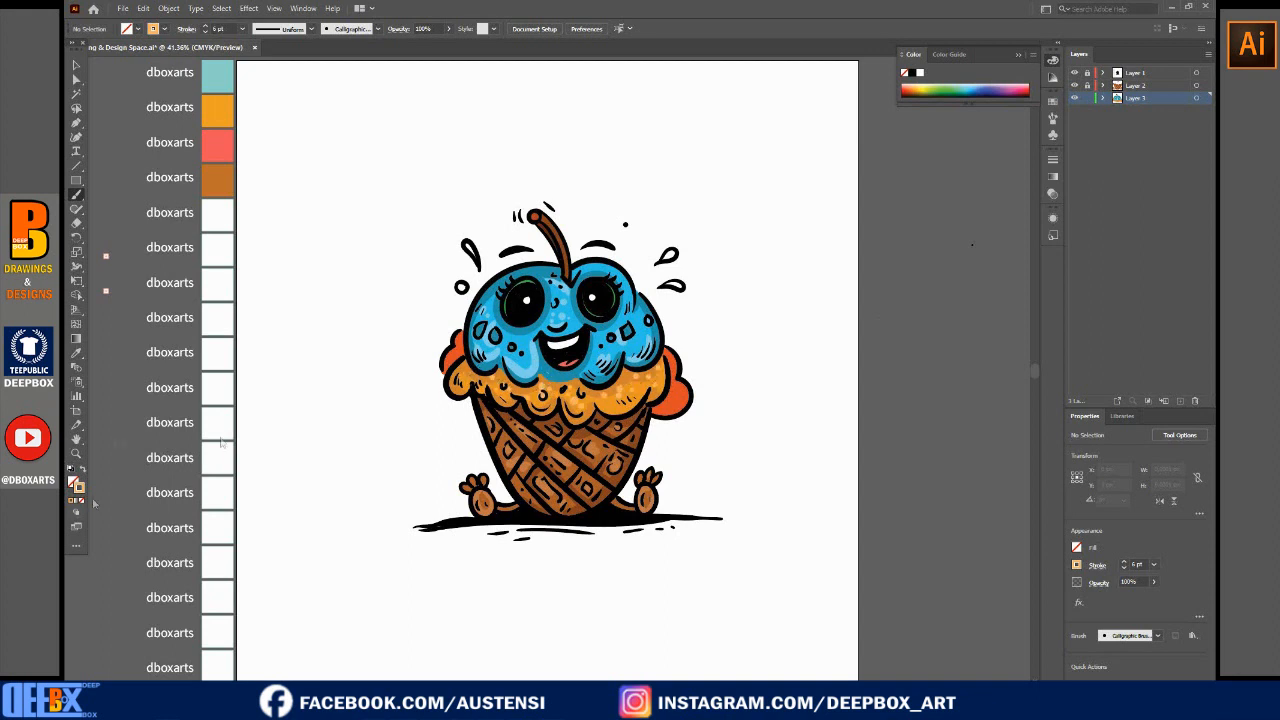
Sample the red-orange of the side bulges, darken it to C1351A and shade both bulges.
{"action": "key", "text": "i"}
{"action": "left_click", "coordinate": [455, 354]}
{"action": "double_click", "coordinate": [80, 488]}
{"action": "left_click", "coordinate": [614, 308]}
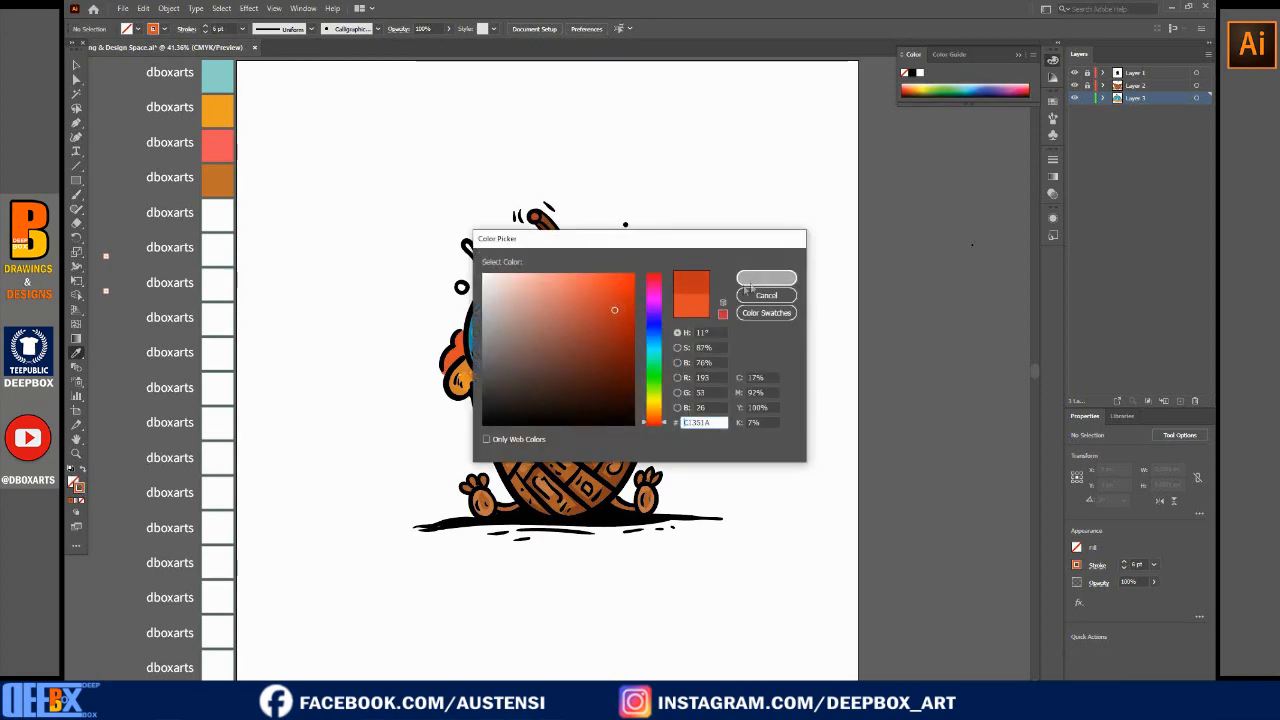
{"action": "left_click", "coordinate": [757, 277]}
{"action": "key", "text": "b"}
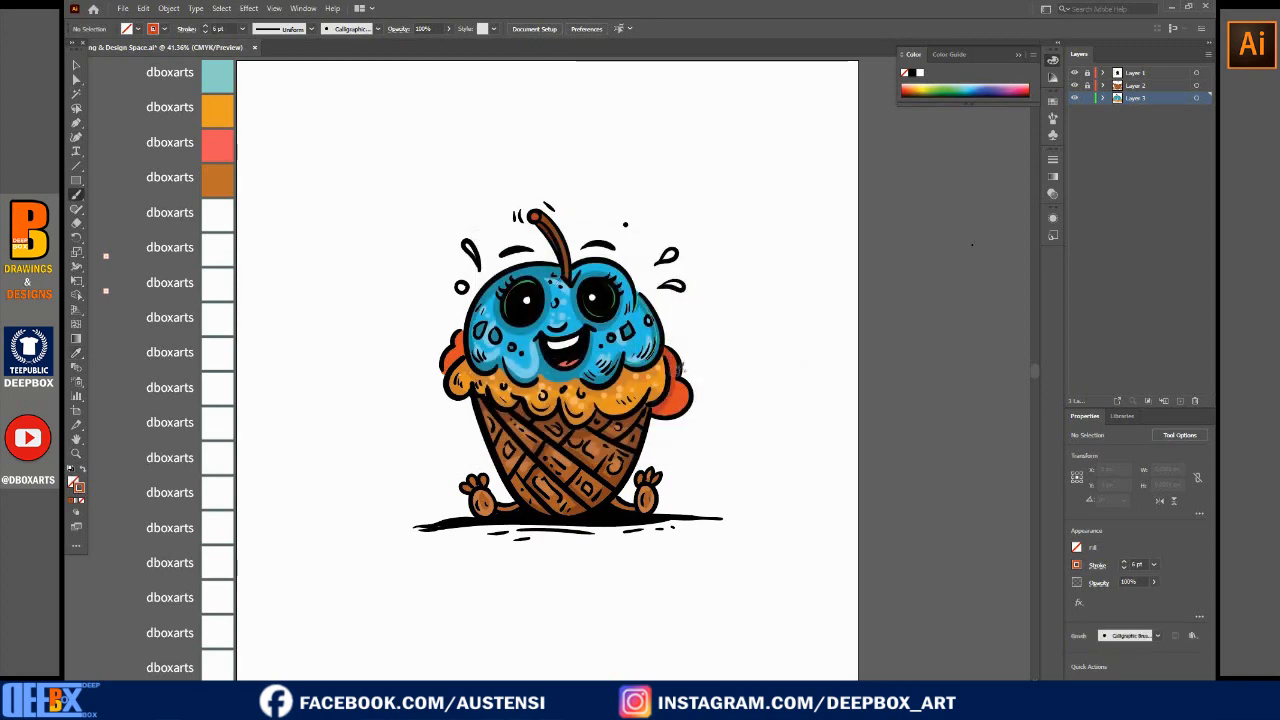
Paint the side bulges with a lighter red-orange and add highlight spots in pale coral F99085.
{"action": "double_click", "coordinate": [80, 486]}
{"action": "left_click", "coordinate": [760, 277]}
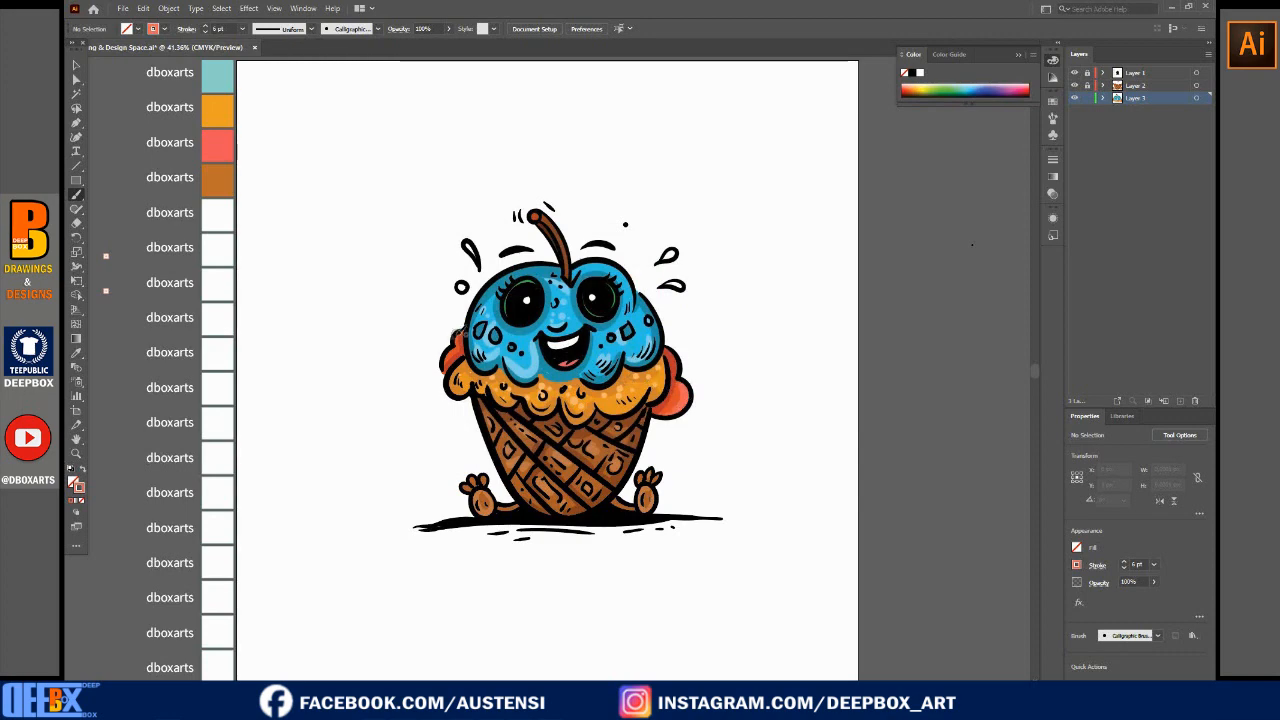
{"action": "double_click", "coordinate": [80, 487]}
{"action": "left_click", "coordinate": [553, 276]}
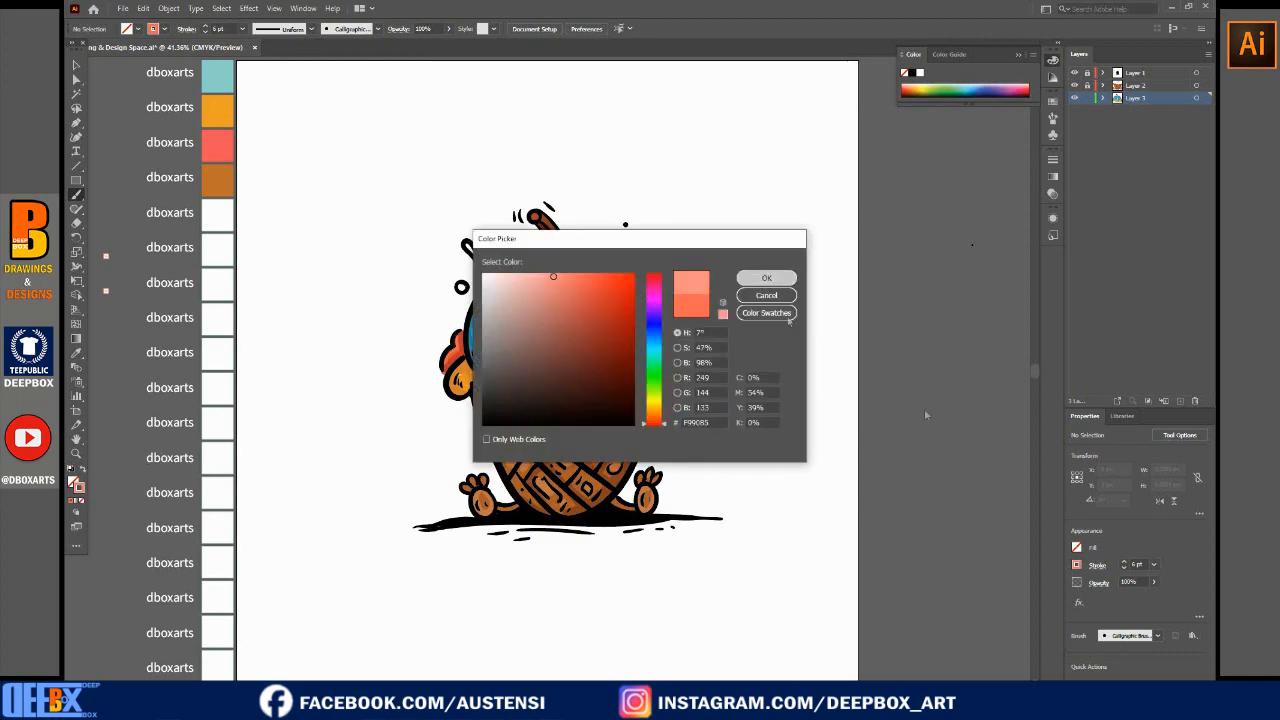
{"action": "left_click", "coordinate": [765, 281]}
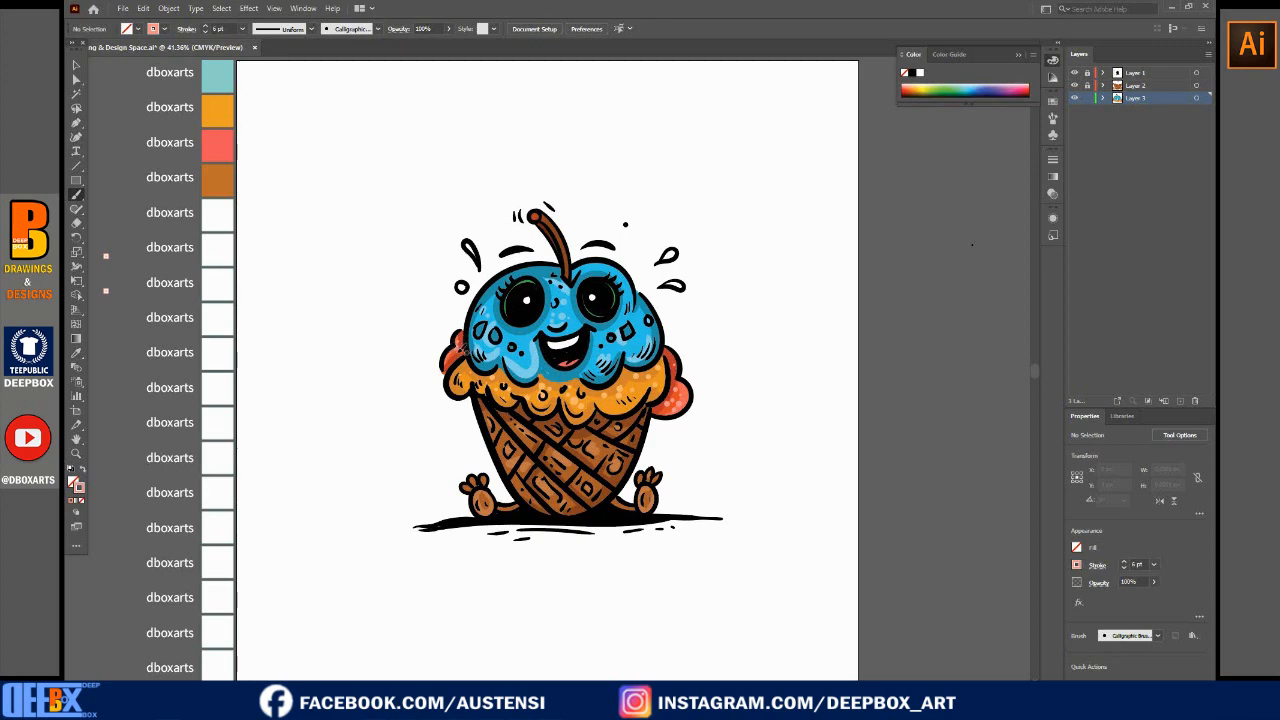
Dot light blue highlights over the upper scoop and colour the left and upper right splash drops red-orange.
{"action": "double_click", "coordinate": [80, 486]}
{"action": "left_click", "coordinate": [765, 279]}
{"action": "key", "text": "b"}
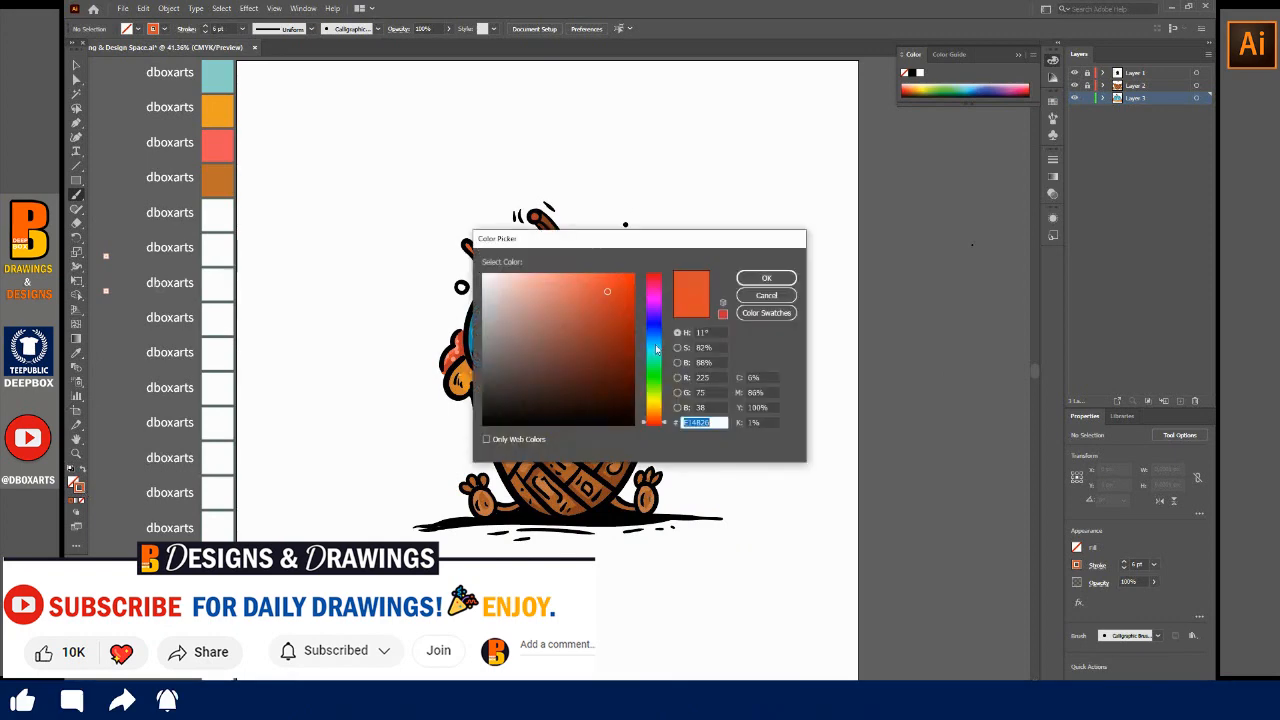
Choose a blue stroke and colour the lower splash drop to the right of the scoop, undoing a stray stroke.
{"action": "left_click", "coordinate": [657, 349]}
{"action": "left_click", "coordinate": [766, 279]}
{"action": "key", "text": "ctrl+z"}
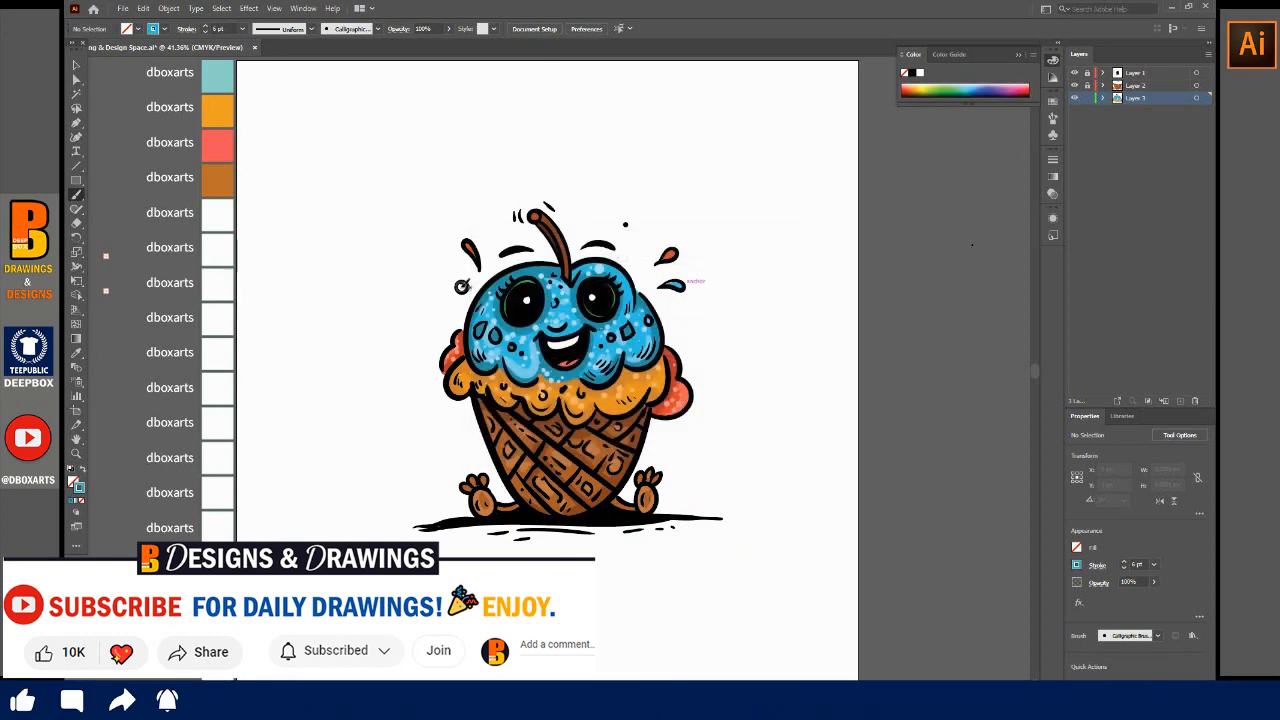